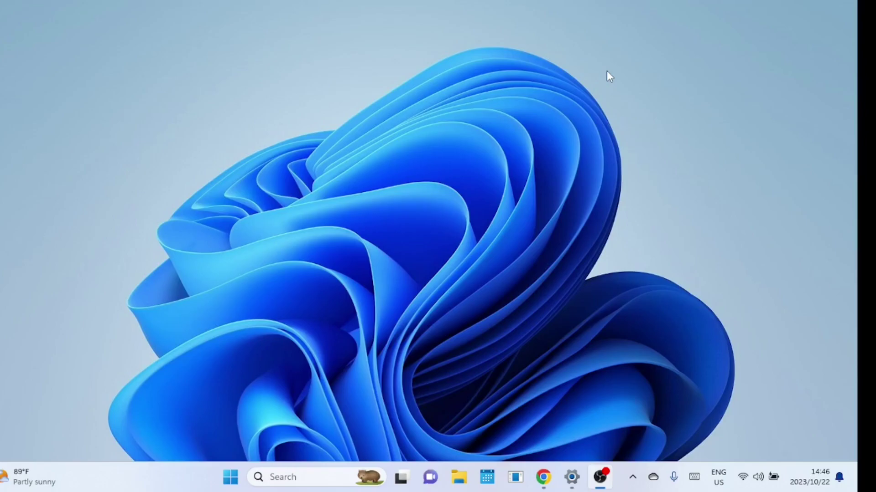
Step: Open File Explorer and display the drives under This PC
{"action": "left_click", "coordinate": [457, 471]}
{"action": "right_click", "coordinate": [458, 475]}
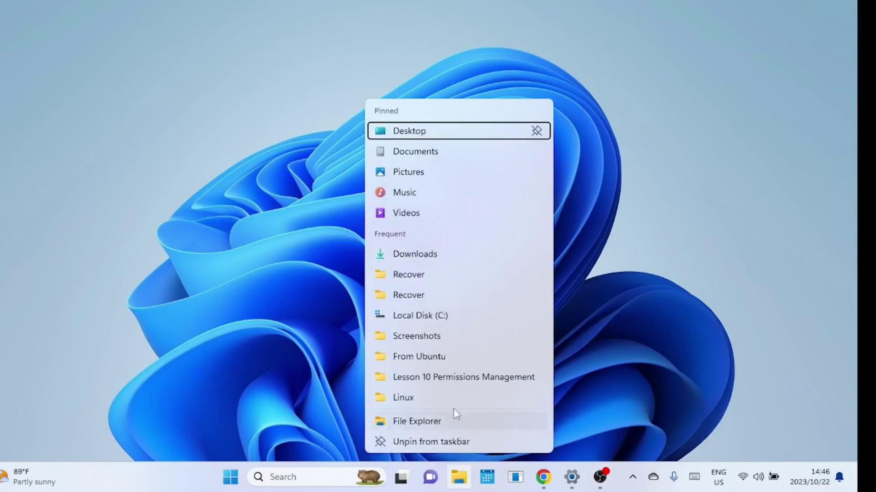
{"action": "left_click", "coordinate": [459, 477]}
{"action": "left_click", "coordinate": [460, 477]}
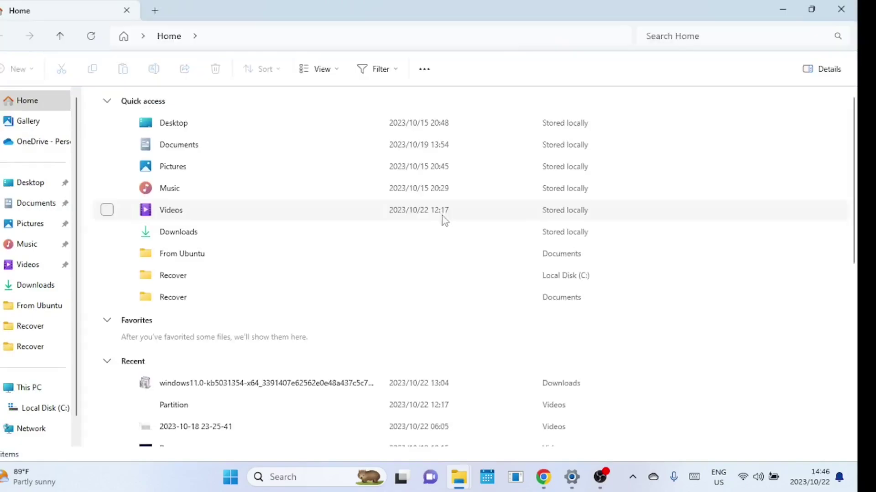
{"action": "left_click", "coordinate": [35, 397]}
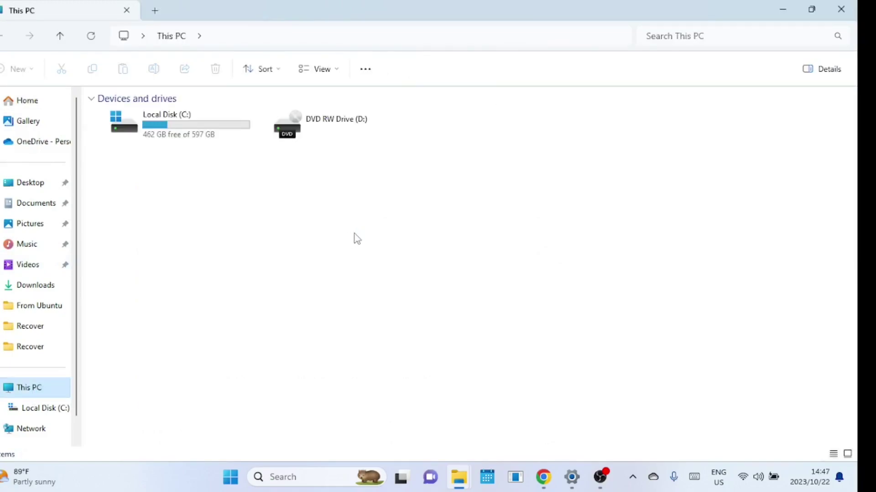
{"action": "left_click", "coordinate": [333, 214]}
Step: Open Create and format hard disk partitions through a search for "disk", and maximize its window with the Status column widened
{"action": "left_click", "coordinate": [301, 476]}
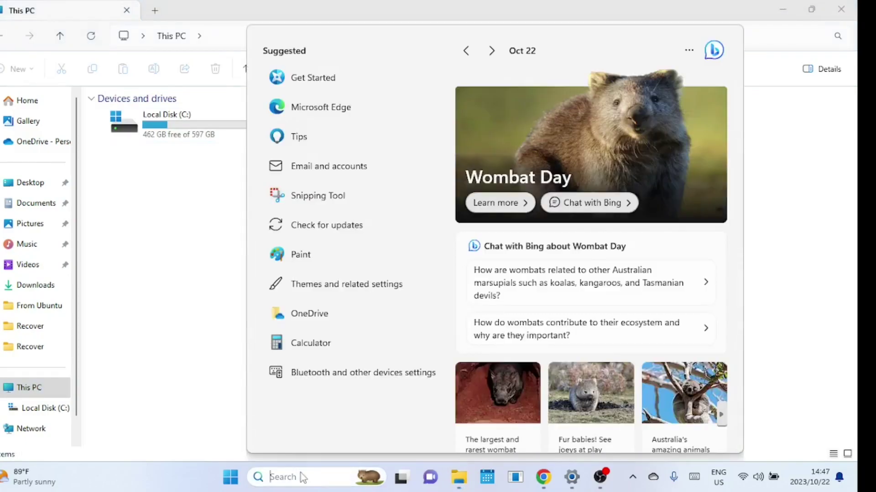
{"action": "type", "text": "disk"}
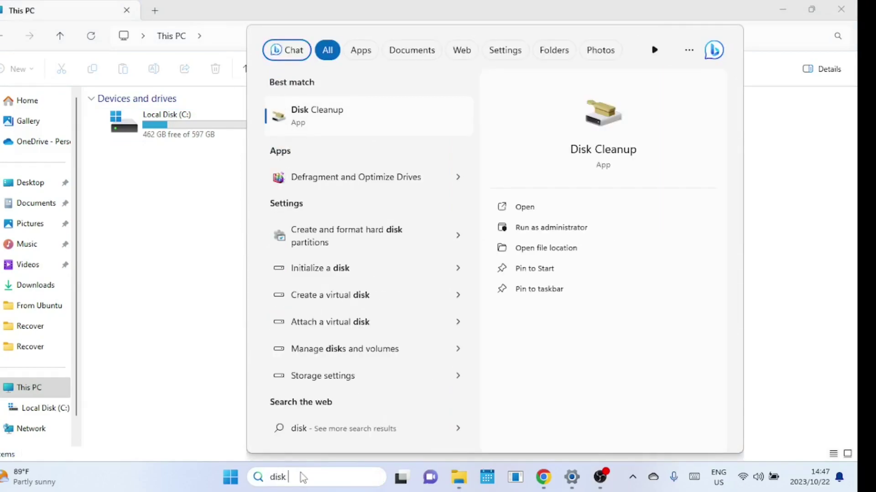
{"action": "left_click", "coordinate": [361, 243]}
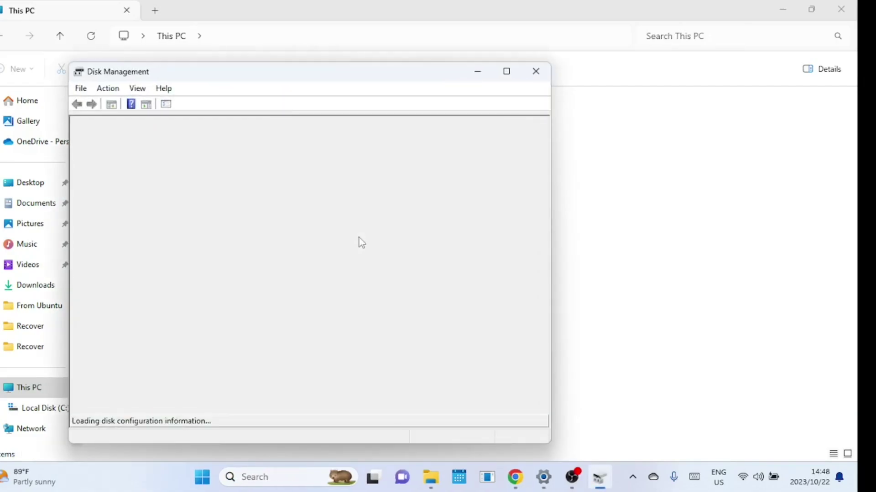
{"action": "left_click", "coordinate": [506, 71]}
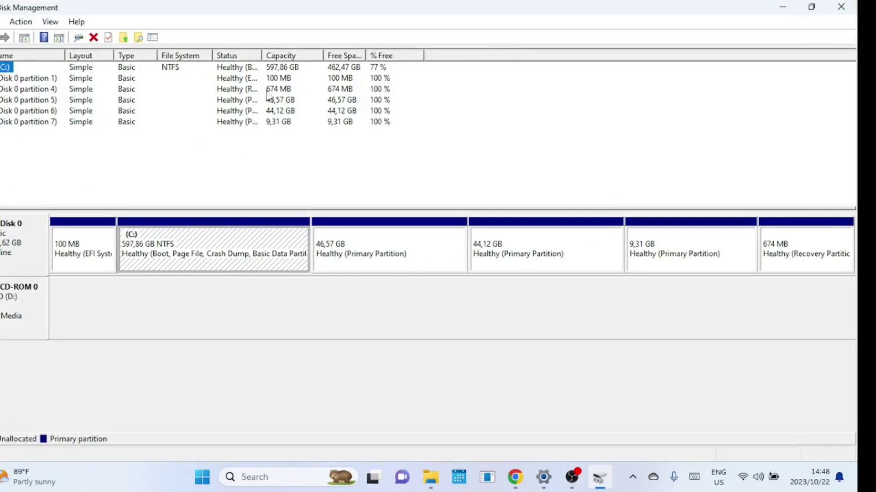
{"action": "left_click_drag", "start_coordinate": [263, 57], "coordinate": [345, 57]}
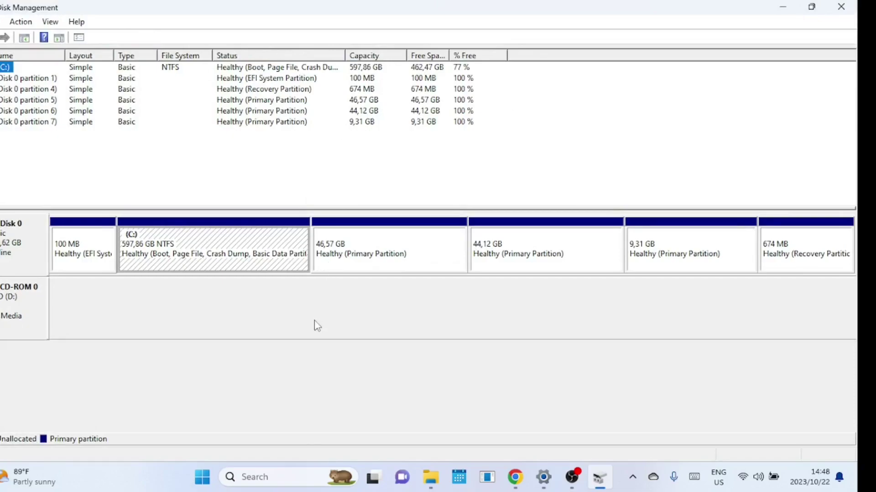
Step: Open the Shrink Volume settings for the C: partition on Disk 0
{"action": "left_click", "coordinate": [245, 264]}
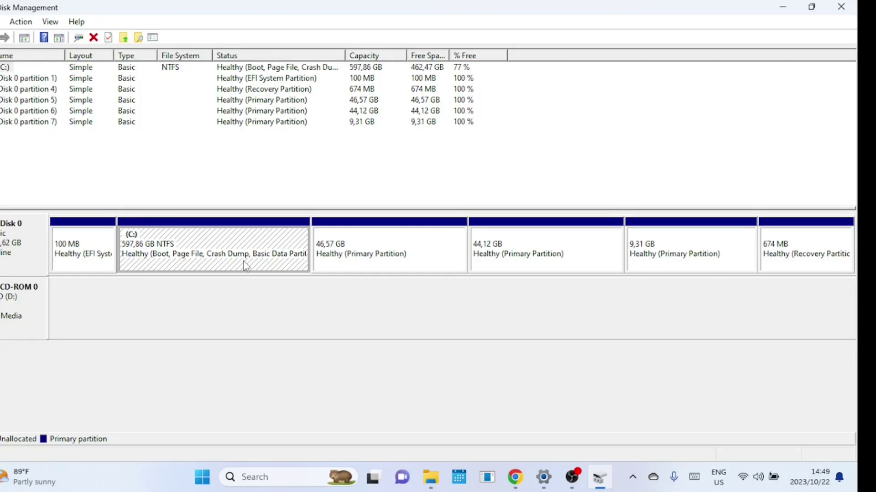
{"action": "right_click", "coordinate": [244, 265]}
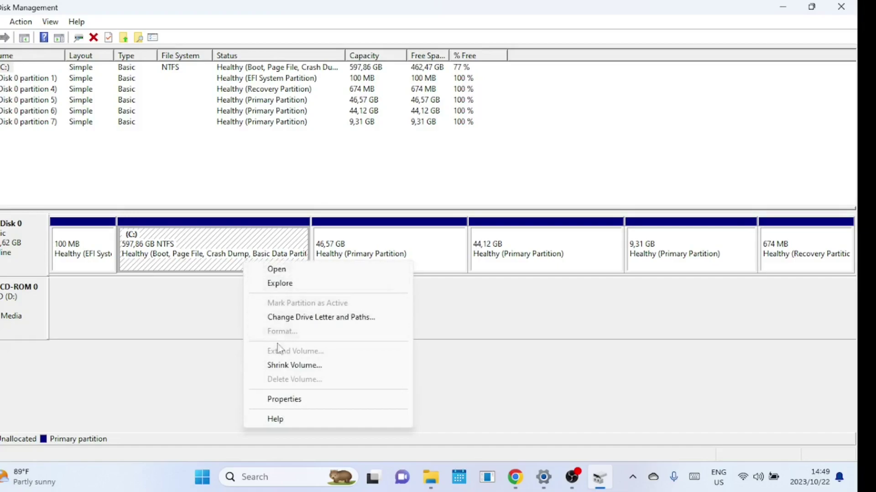
{"action": "left_click", "coordinate": [292, 370]}
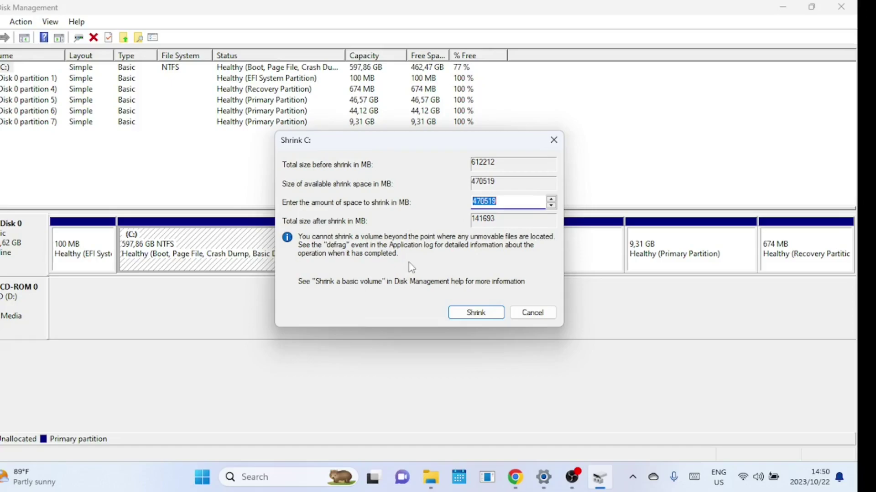
Step: Open Calculator and multiply 50 by 1024 to convert 50 GB into megabytes
{"action": "left_click", "coordinate": [280, 479]}
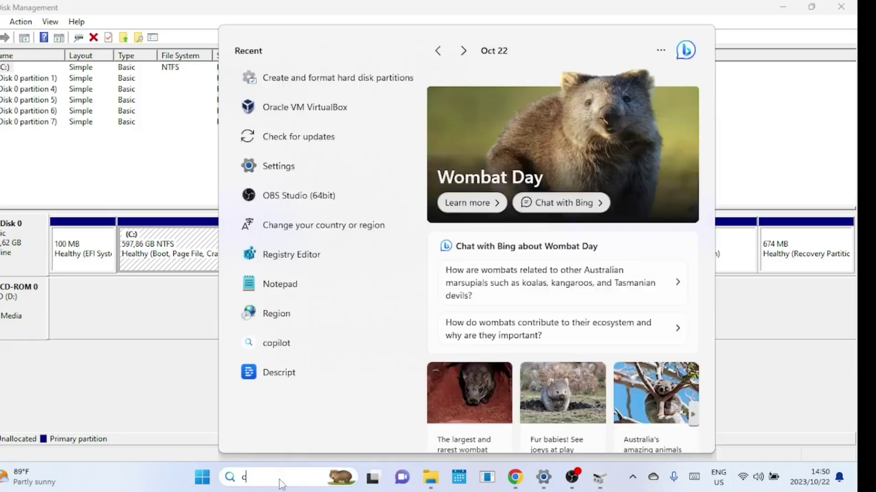
{"action": "type", "text": "cal"}
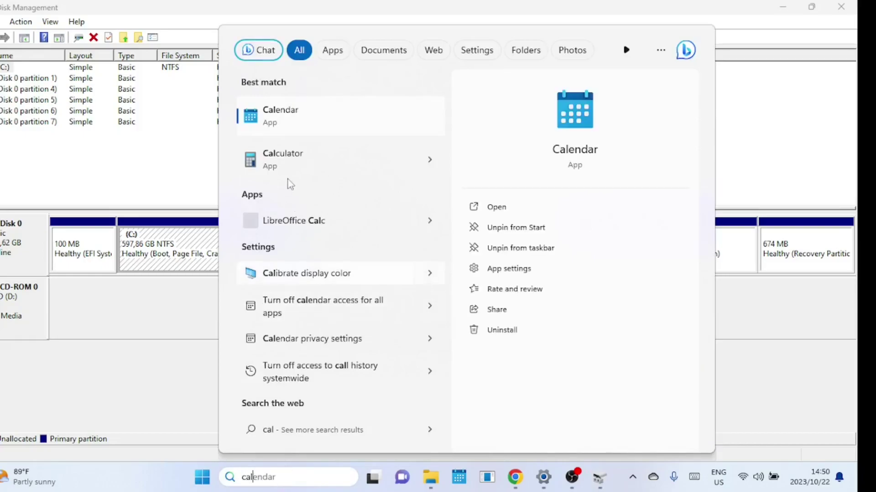
{"action": "left_click", "coordinate": [287, 177]}
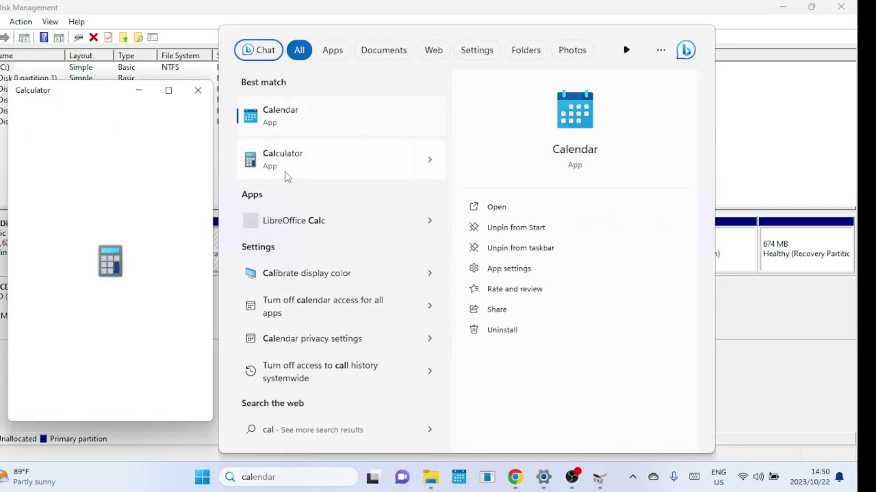
{"action": "left_click", "coordinate": [85, 336]}
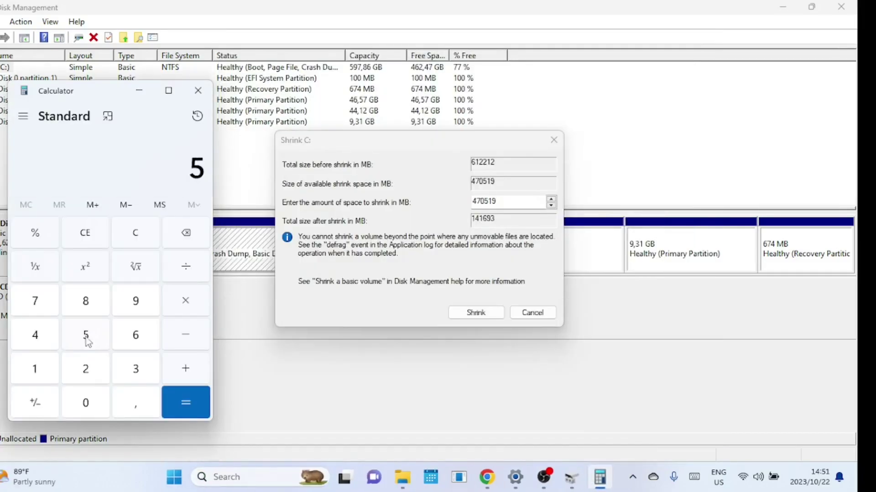
{"action": "left_click", "coordinate": [84, 401]}
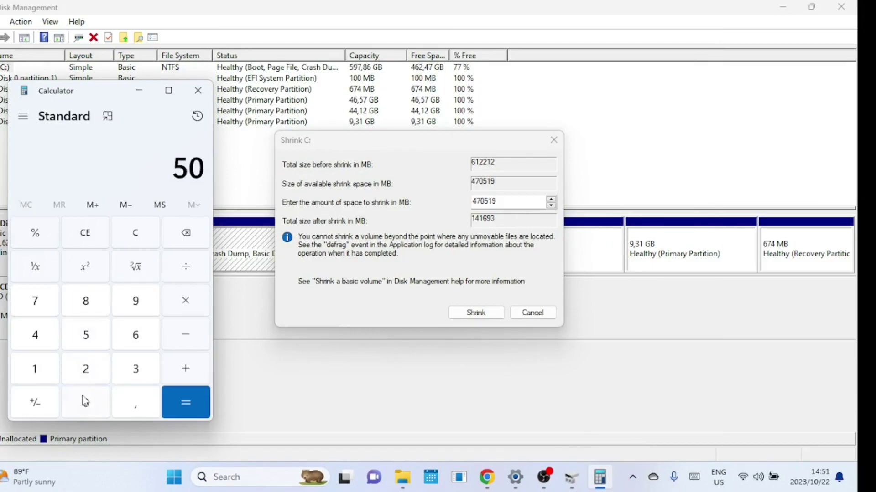
{"action": "left_click", "coordinate": [186, 307]}
{"action": "left_click", "coordinate": [44, 373]}
{"action": "left_click", "coordinate": [85, 401]}
{"action": "left_click", "coordinate": [79, 371]}
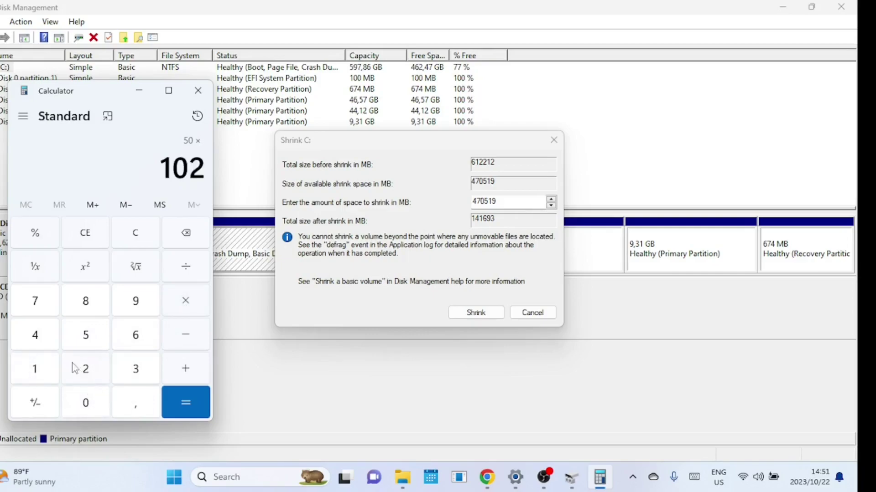
{"action": "left_click", "coordinate": [45, 341]}
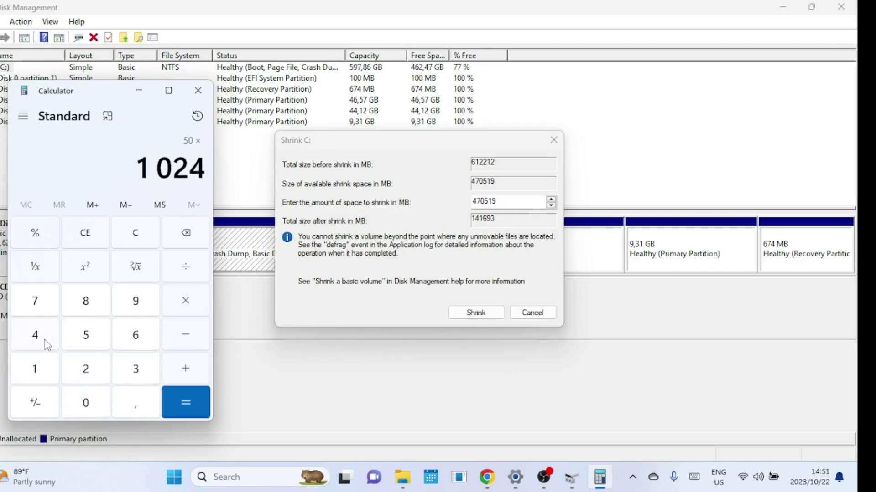
{"action": "left_click", "coordinate": [190, 402]}
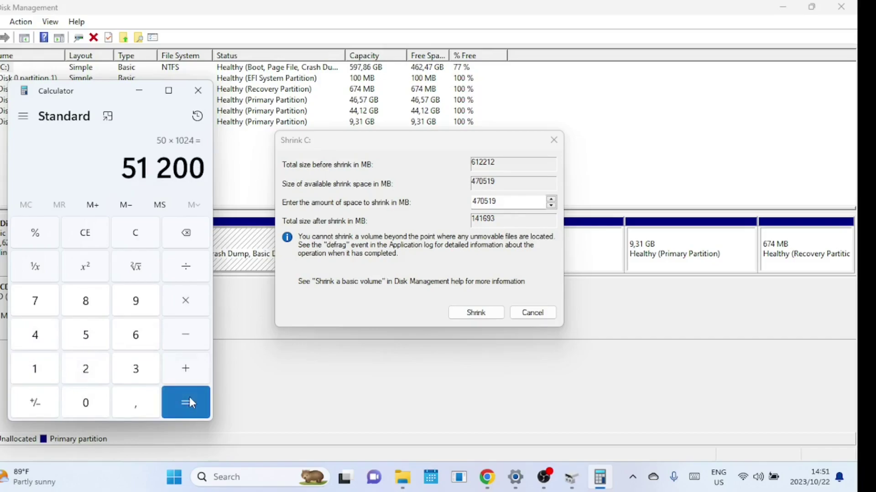
Step: Set the amount of space to shrink to 51200 MB and shrink the C: volume
{"action": "left_click", "coordinate": [503, 201]}
{"action": "double_click", "coordinate": [504, 201]}
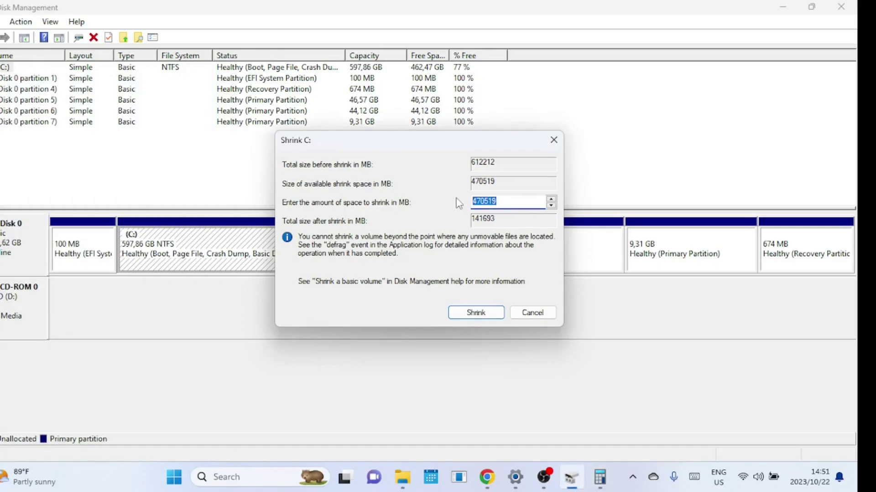
{"action": "type", "text": "51"}
{"action": "key", "text": "BackSpace"}
{"action": "key", "text": "BackSpace"}
{"action": "type", "text": "51200"}
{"action": "left_click", "coordinate": [481, 314]}
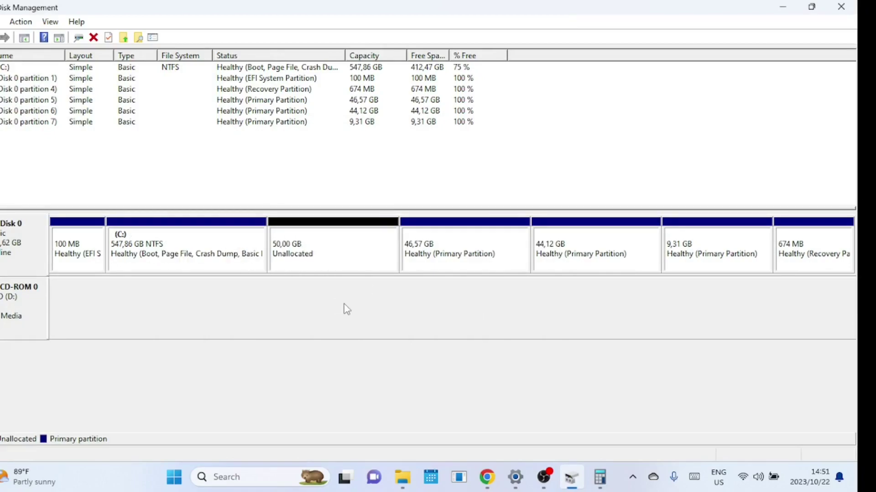
Step: Start a new simple volume in the unallocated space on Disk 0, using the full 51199 MB and drive letter E
{"action": "right_click", "coordinate": [329, 261]}
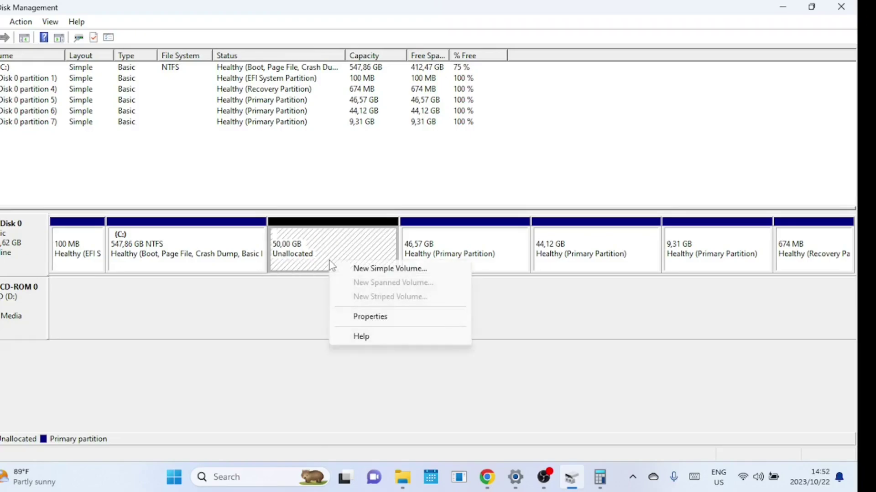
{"action": "left_click", "coordinate": [355, 269]}
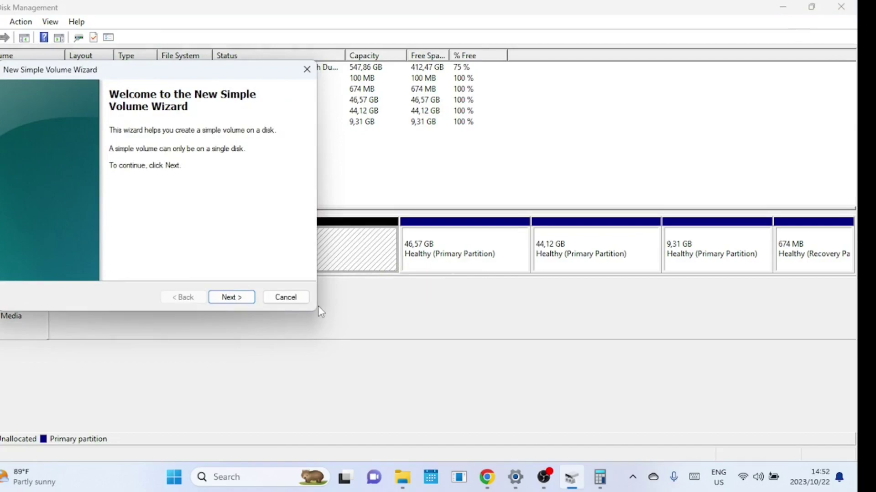
{"action": "left_click", "coordinate": [243, 298]}
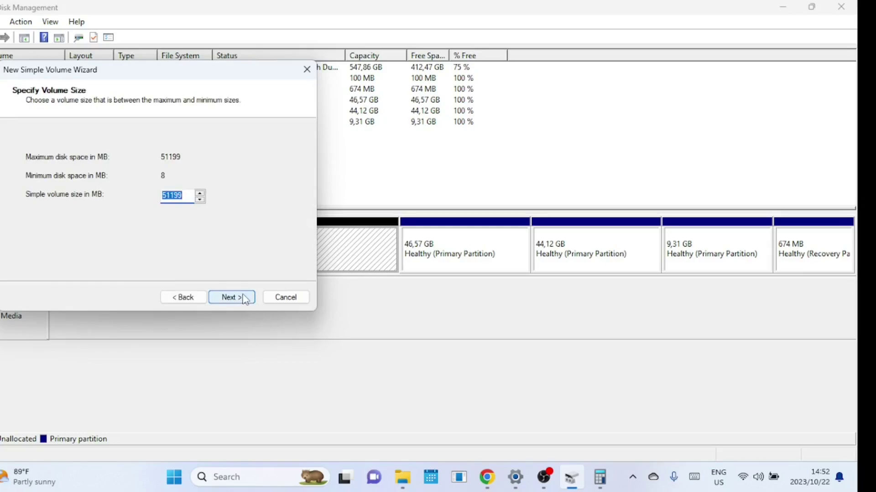
{"action": "left_click", "coordinate": [244, 298]}
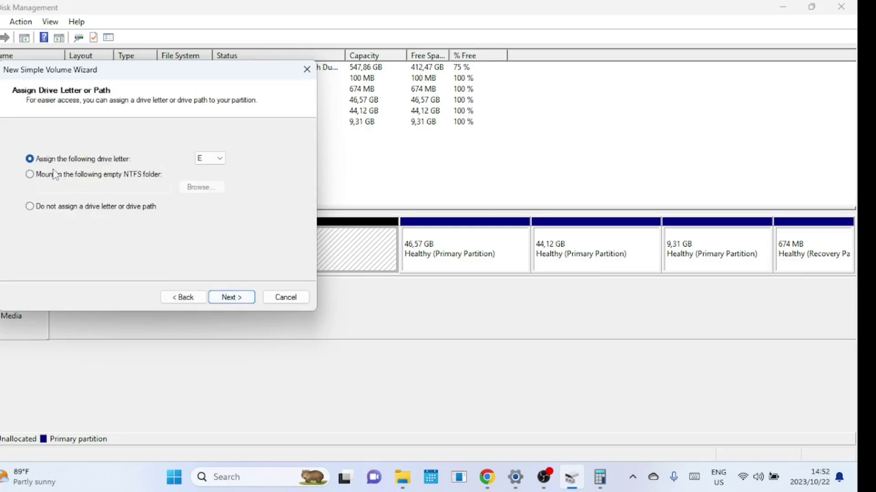
{"action": "left_click", "coordinate": [220, 159]}
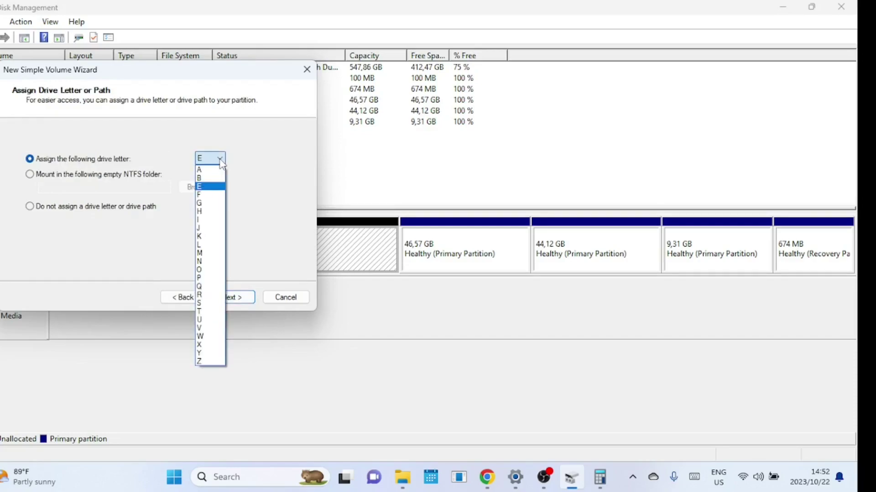
{"action": "left_click", "coordinate": [221, 162]}
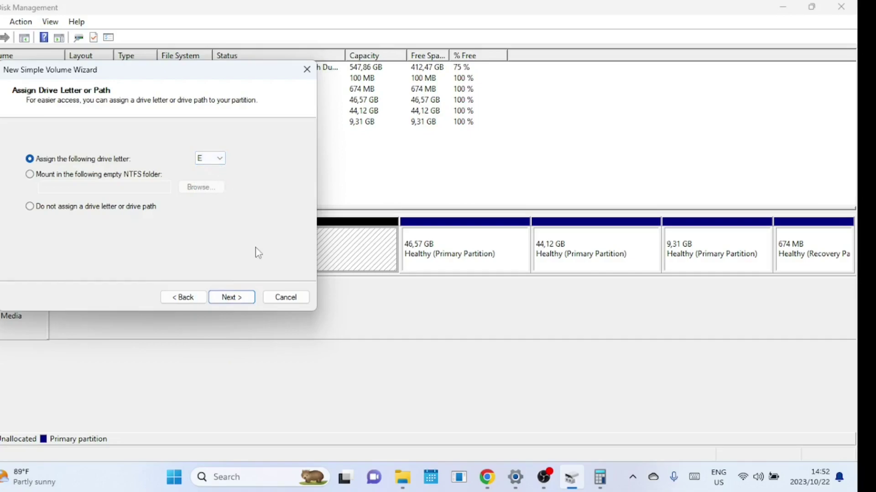
{"action": "left_click", "coordinate": [244, 298]}
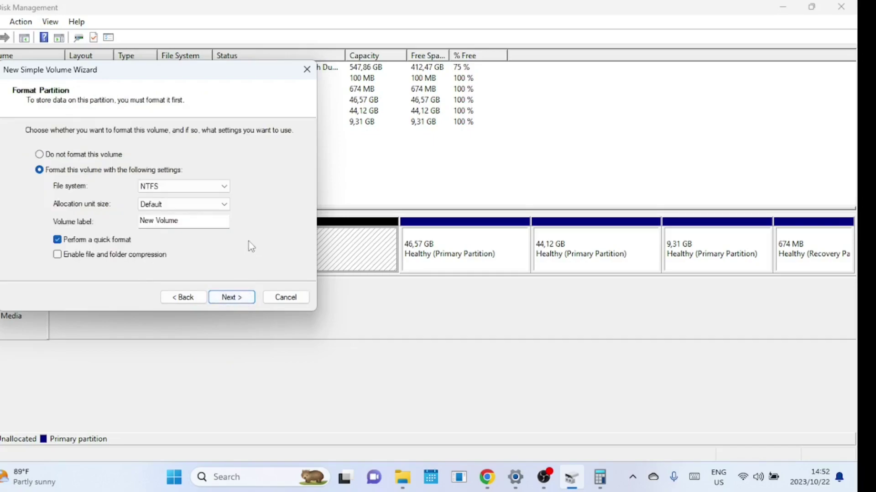
Step: Label the volume Data, keep NTFS with quick format and no file compression, and finish creating it
{"action": "left_click_drag", "start_coordinate": [207, 220], "coordinate": [135, 221]}
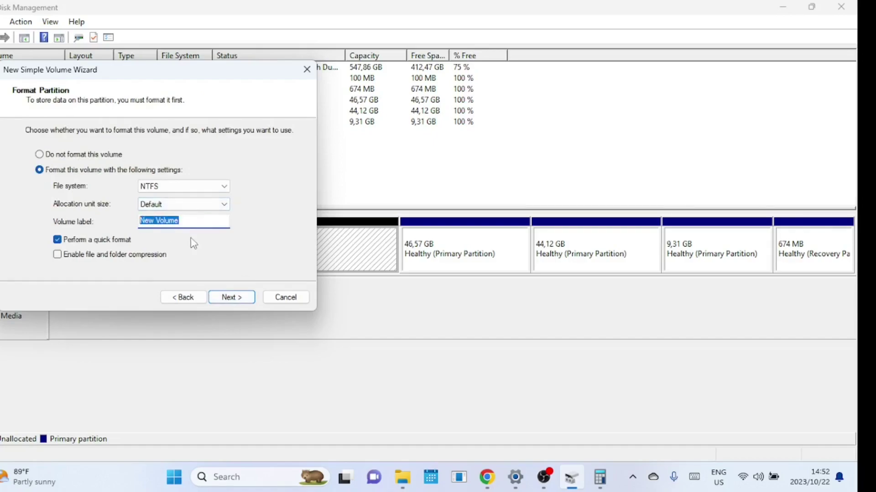
{"action": "type", "text": "Data"}
{"action": "left_click", "coordinate": [58, 255]}
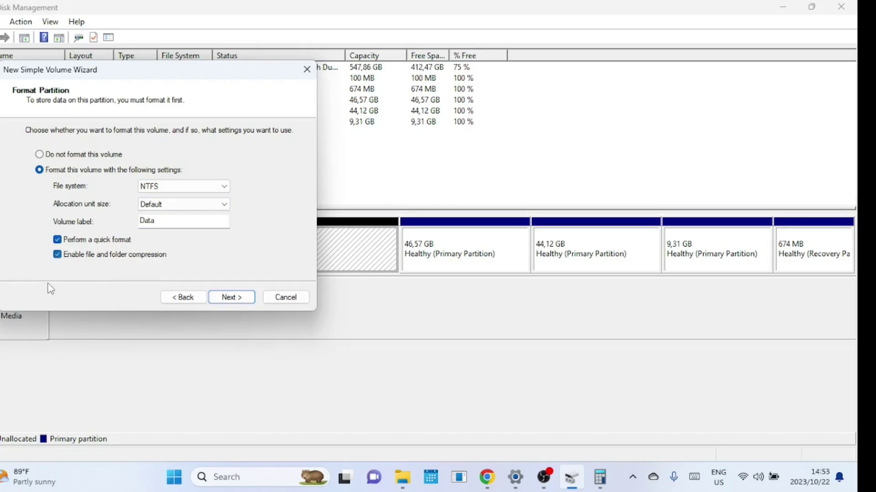
{"action": "left_click", "coordinate": [58, 255]}
{"action": "left_click", "coordinate": [233, 297]}
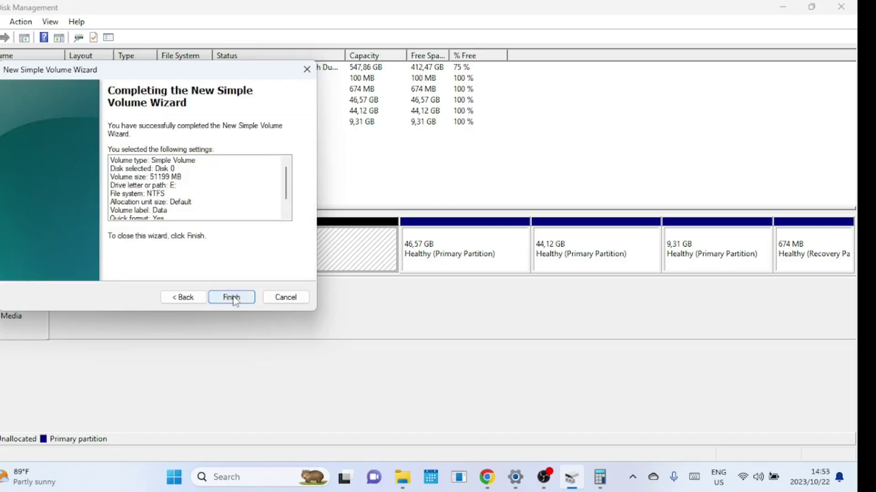
{"action": "left_click", "coordinate": [232, 298]}
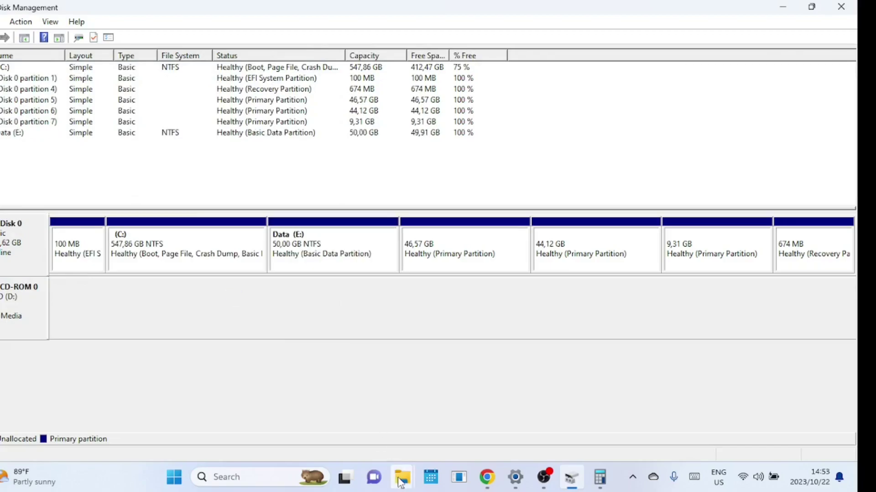
Step: Switch to the This PC window in File Explorer and check the drives for the new Data (E:) partition
{"action": "mouse_move", "coordinate": [402, 477]}
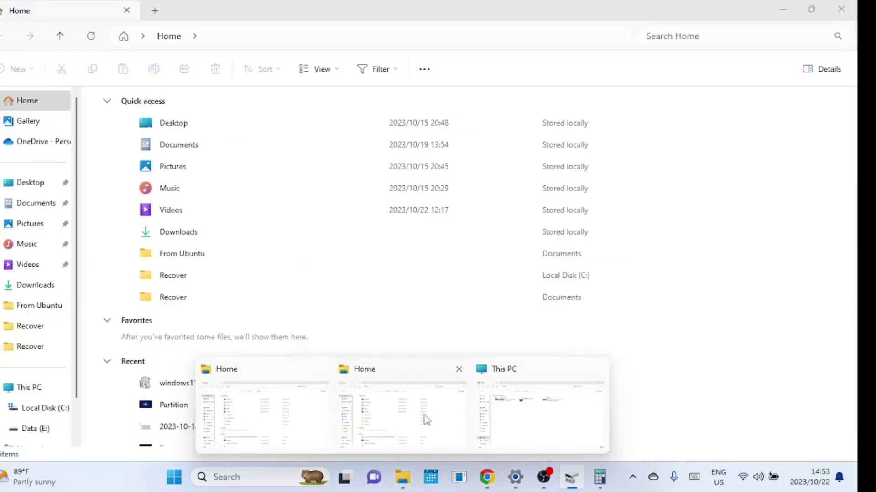
{"action": "left_click", "coordinate": [537, 398]}
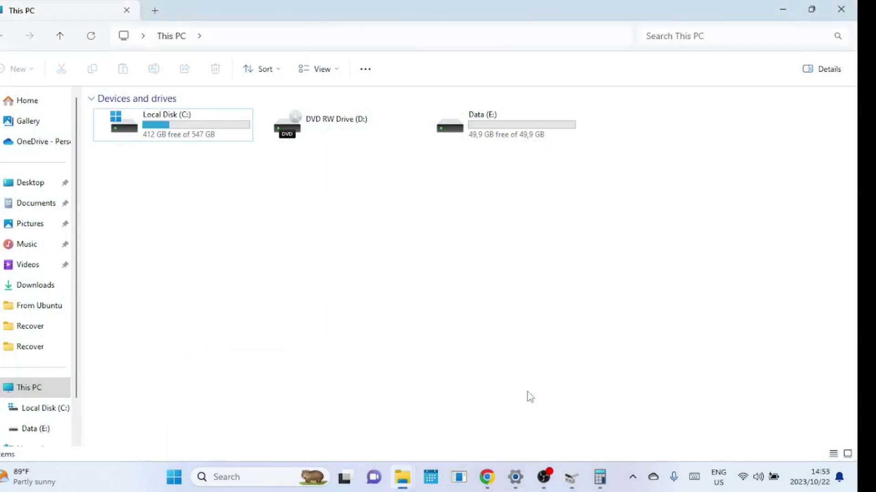
{"action": "left_click", "coordinate": [39, 393]}
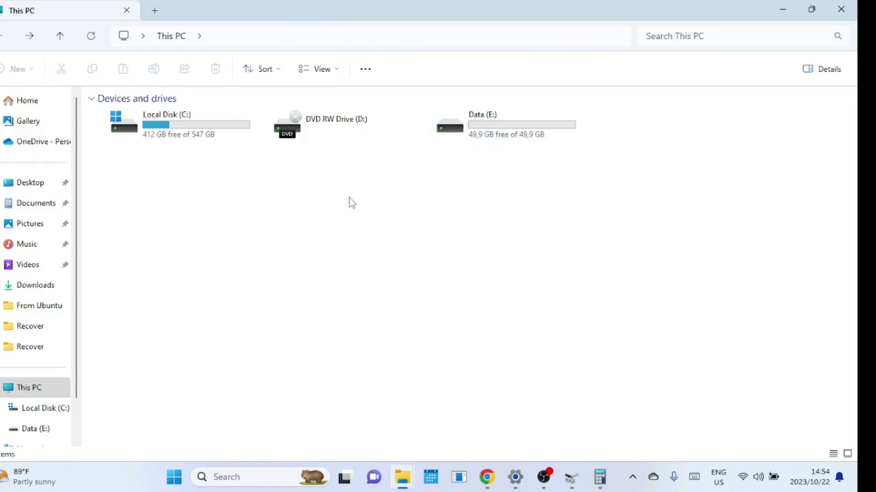
Step: Close the File Explorer window and delete the Data (E:) volume from Disk 0 in Disk Management
{"action": "left_click", "coordinate": [849, 10]}
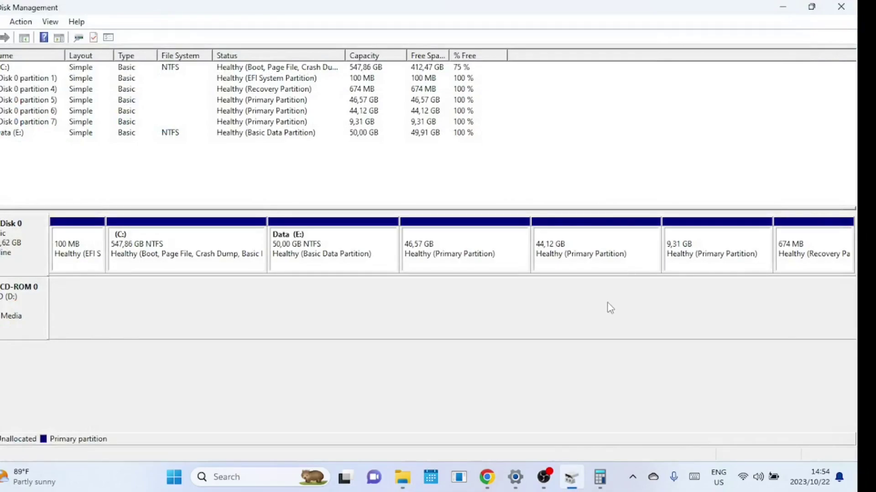
{"action": "right_click", "coordinate": [304, 249]}
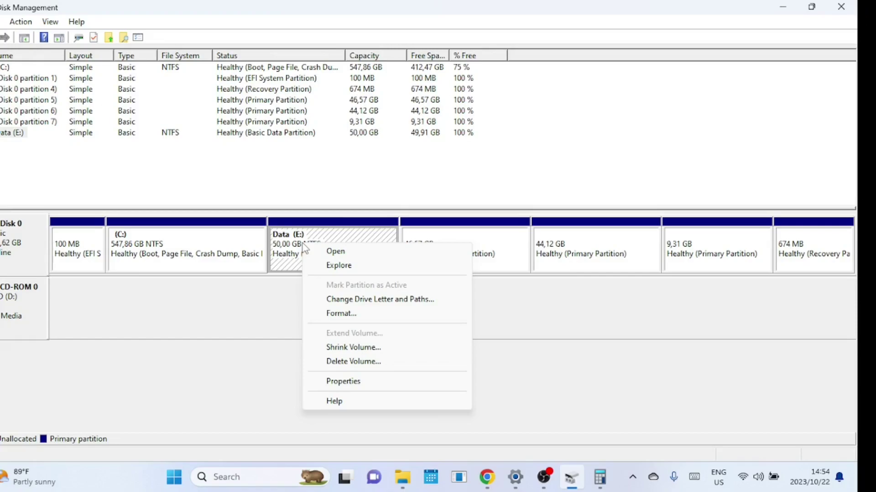
{"action": "left_click", "coordinate": [343, 361]}
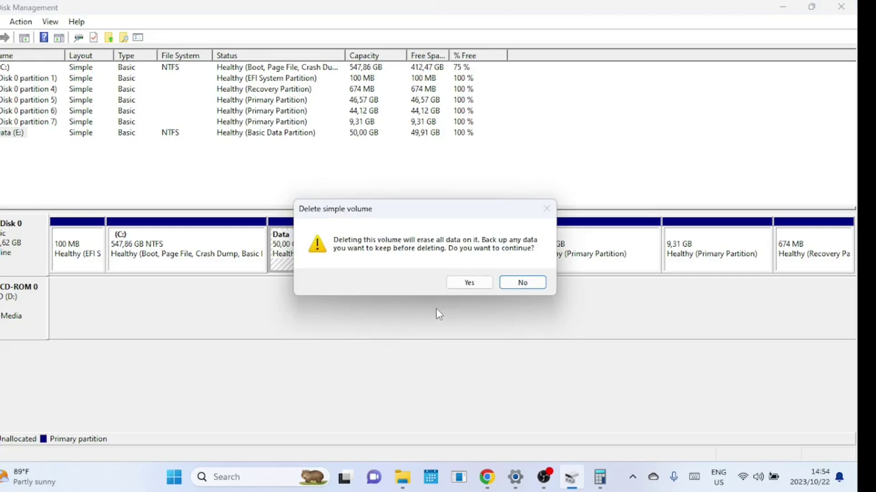
{"action": "left_click", "coordinate": [464, 286]}
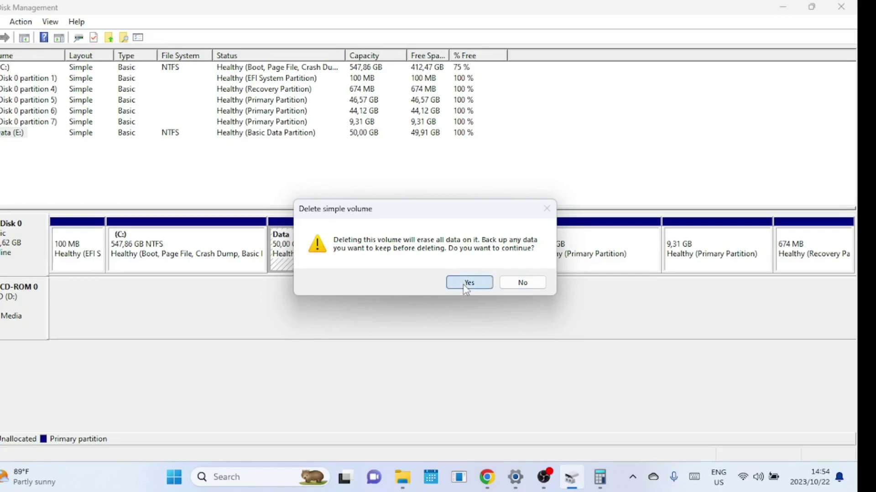
{"action": "left_click", "coordinate": [463, 286]}
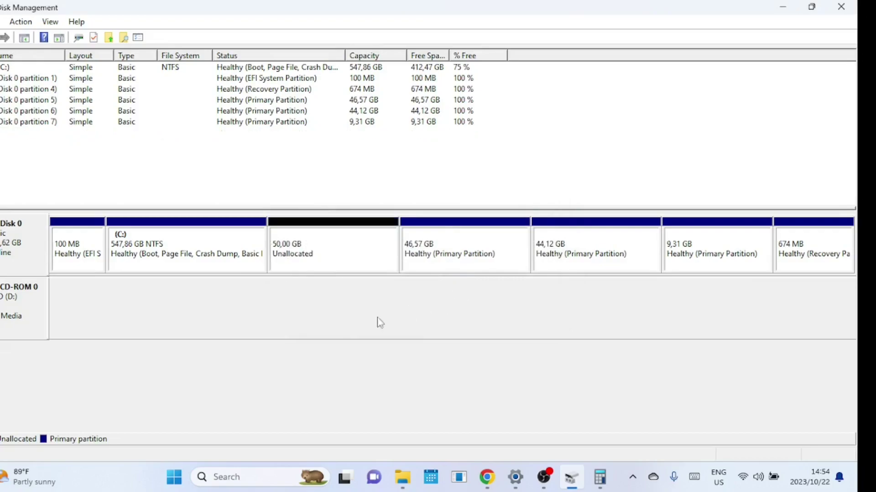
Step: Extend the C: volume with the full 51199 MB of unallocated space on Disk 0
{"action": "right_click", "coordinate": [182, 261]}
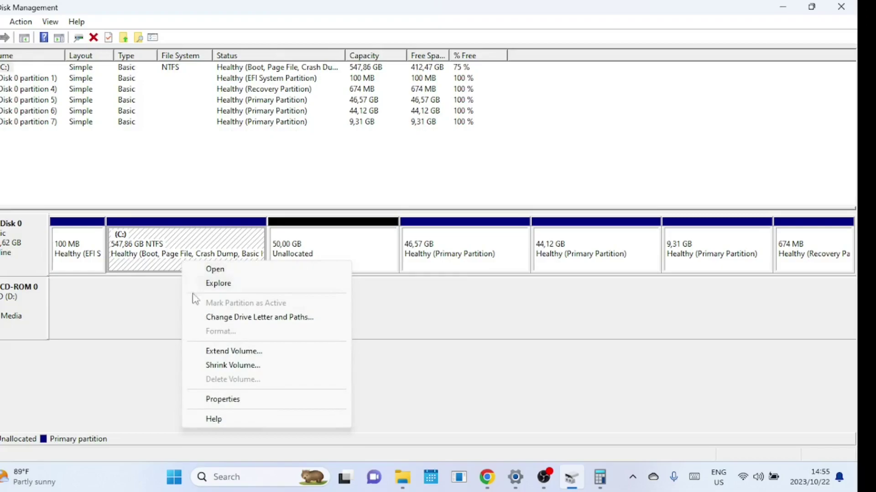
{"action": "left_click", "coordinate": [224, 351]}
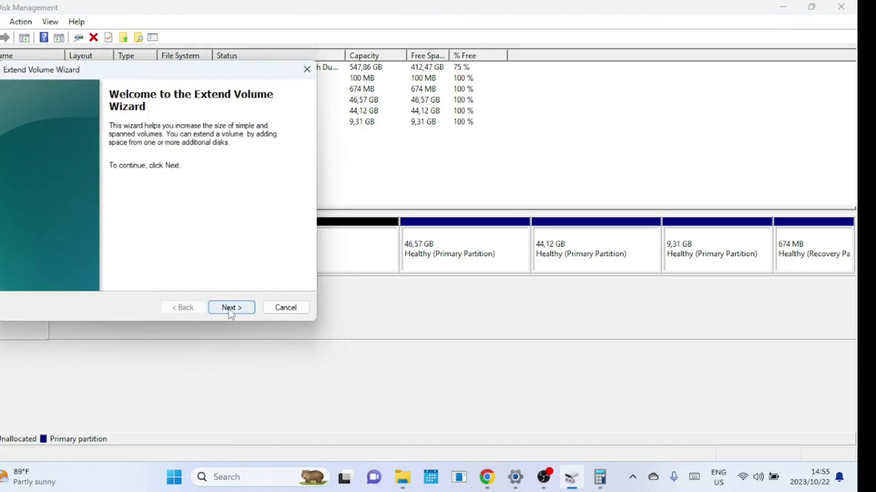
{"action": "left_click", "coordinate": [231, 308]}
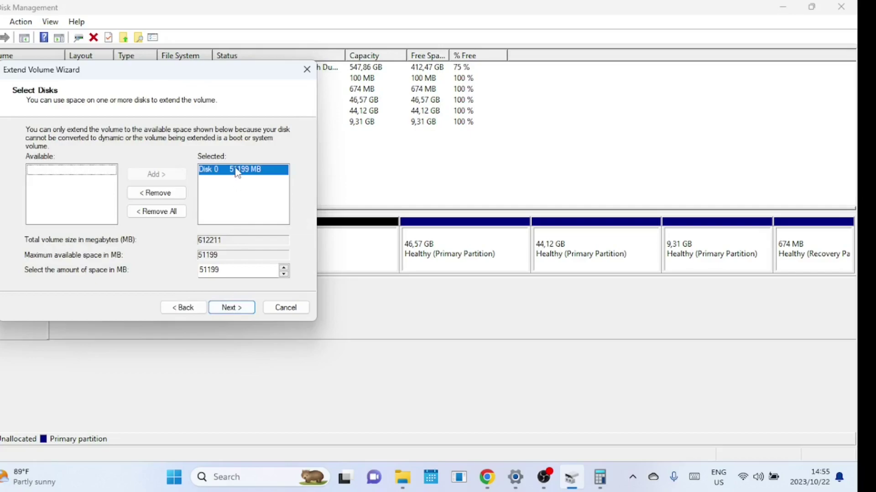
{"action": "left_click", "coordinate": [245, 310]}
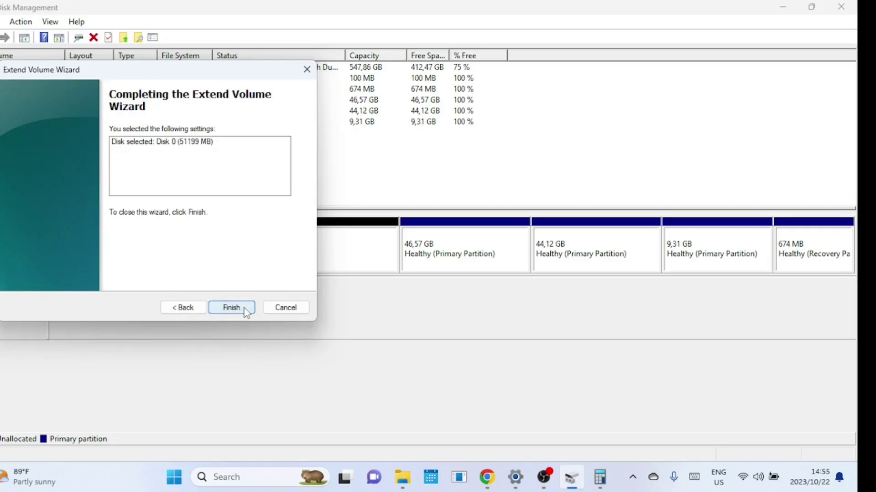
{"action": "left_click", "coordinate": [245, 312]}
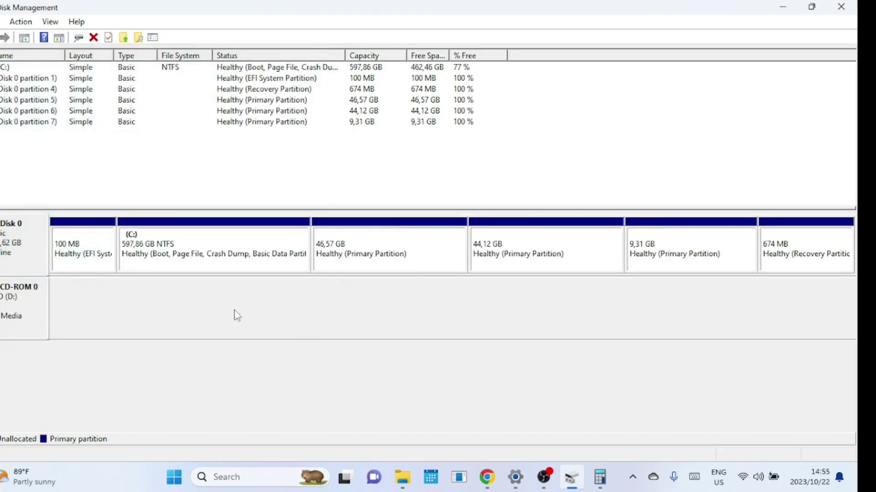
Step: Switch to File Explorer, close the spare Home window and view the drives in This PC
{"action": "mouse_move", "coordinate": [403, 477]}
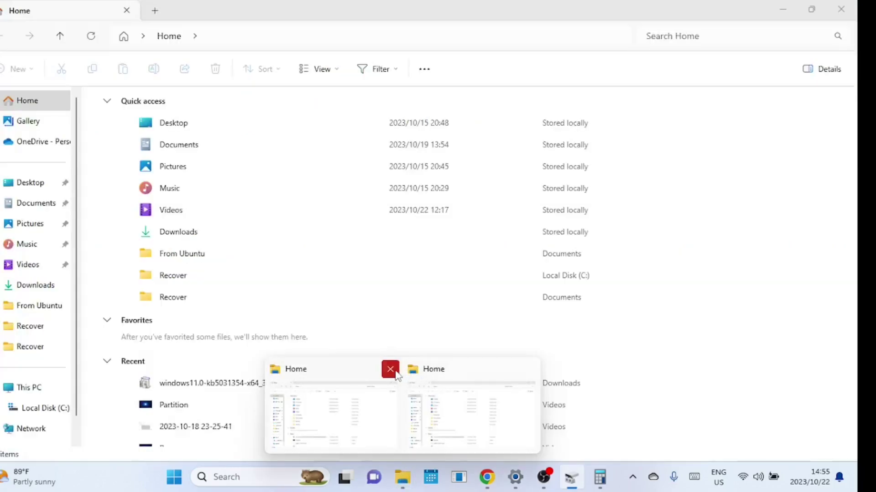
{"action": "left_click", "coordinate": [395, 373]}
{"action": "left_click", "coordinate": [394, 398]}
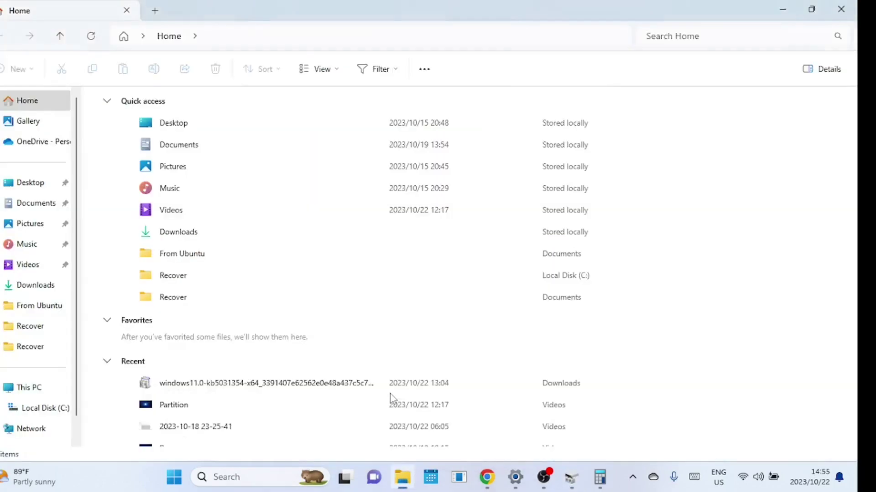
{"action": "left_click", "coordinate": [31, 388]}
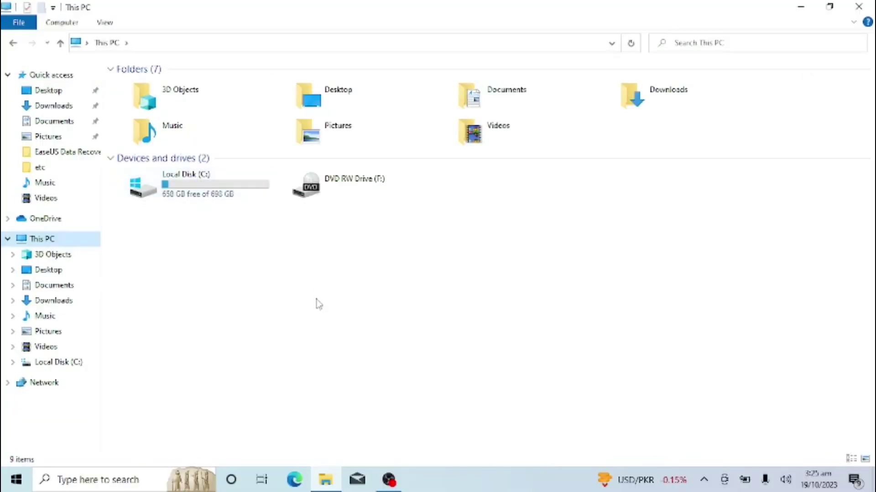
Step: Launch EaseUS Partition Master from the recent apps in Windows search and maximize its window
{"action": "left_click", "coordinate": [112, 479]}
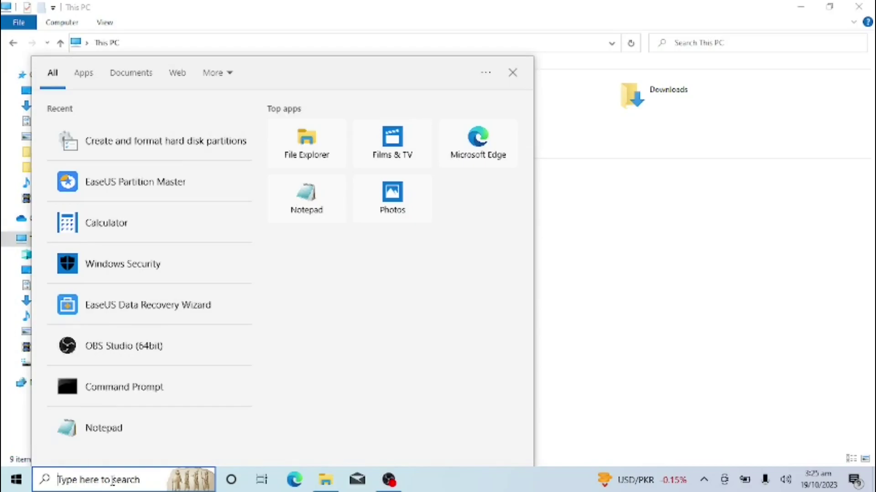
{"action": "left_click", "coordinate": [157, 201]}
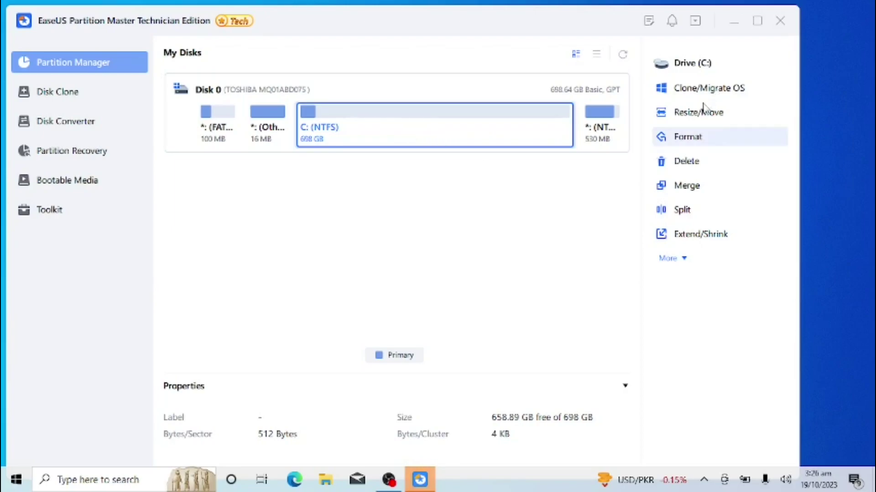
{"action": "left_click", "coordinate": [757, 21]}
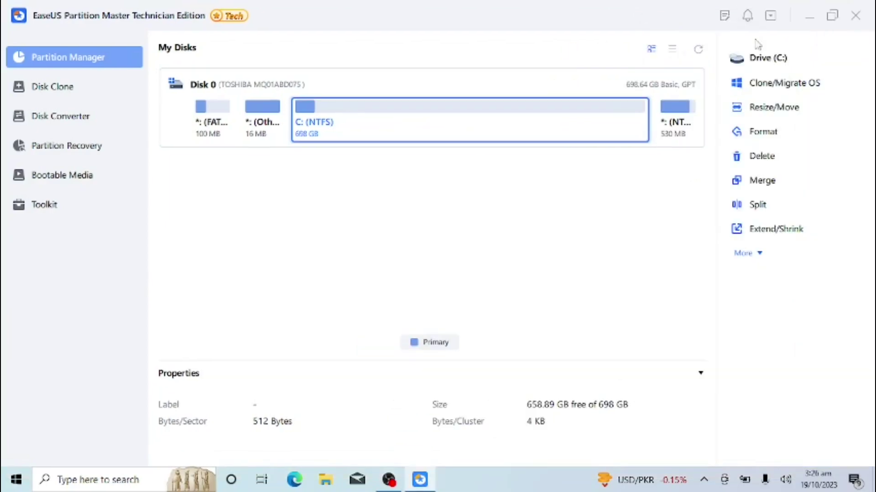
Step: Resize the C: partition on Disk 0 to 597.85 GB and apply the pending operation through to completion
{"action": "left_click", "coordinate": [780, 114]}
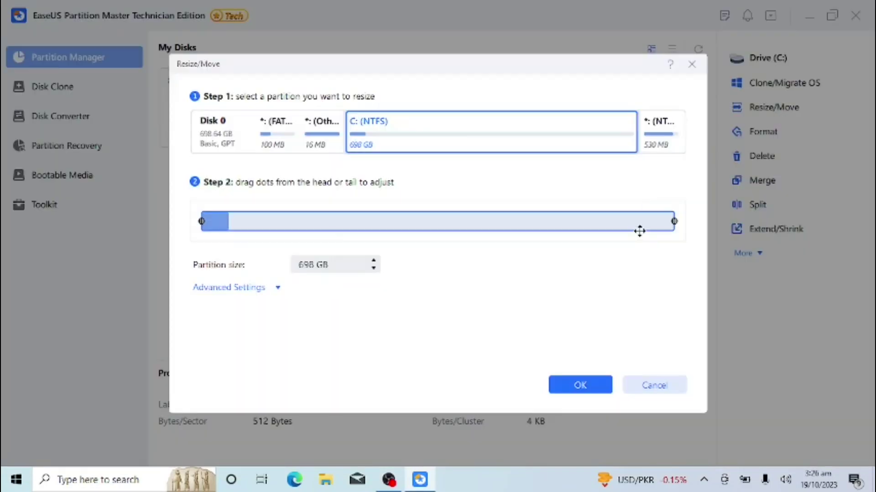
{"action": "left_click_drag", "start_coordinate": [674, 221], "coordinate": [620, 222]}
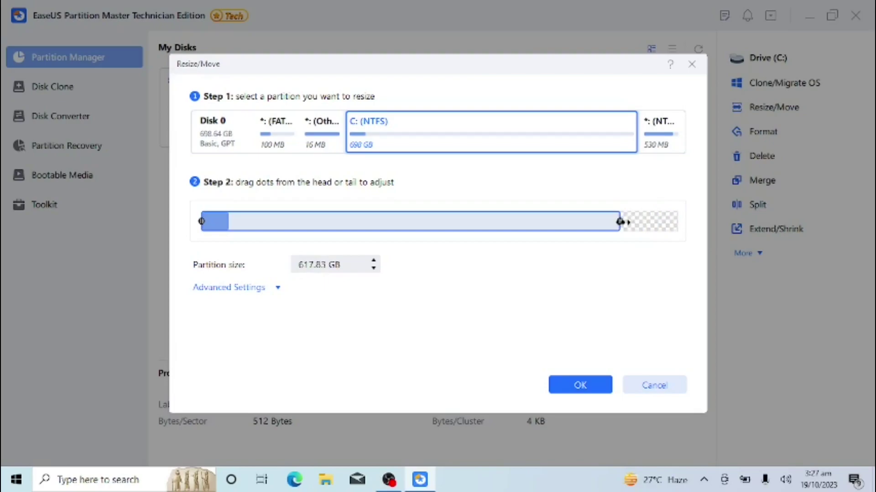
{"action": "left_click_drag", "start_coordinate": [620, 222], "coordinate": [606, 222]}
{"action": "left_click", "coordinate": [374, 269]}
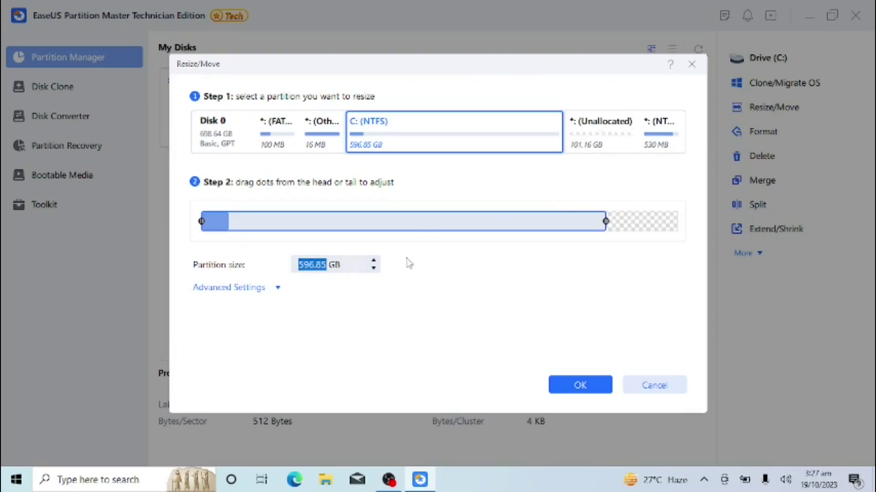
{"action": "left_click", "coordinate": [374, 260]}
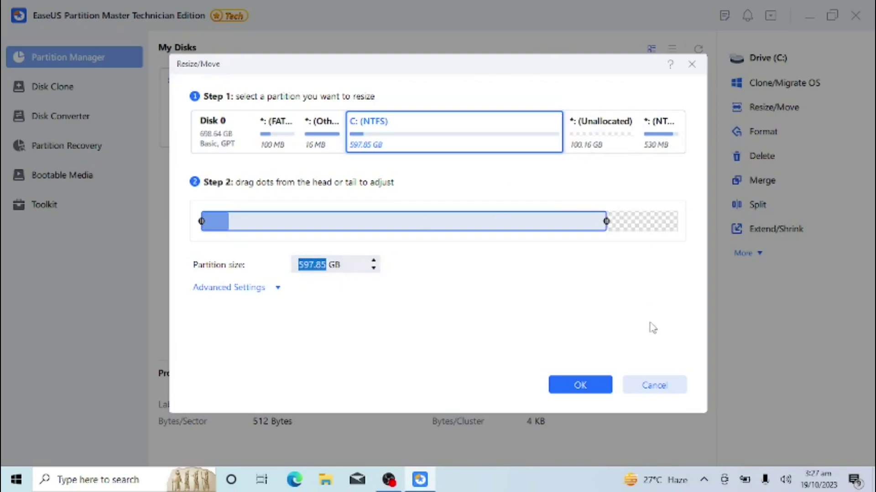
{"action": "left_click", "coordinate": [592, 392]}
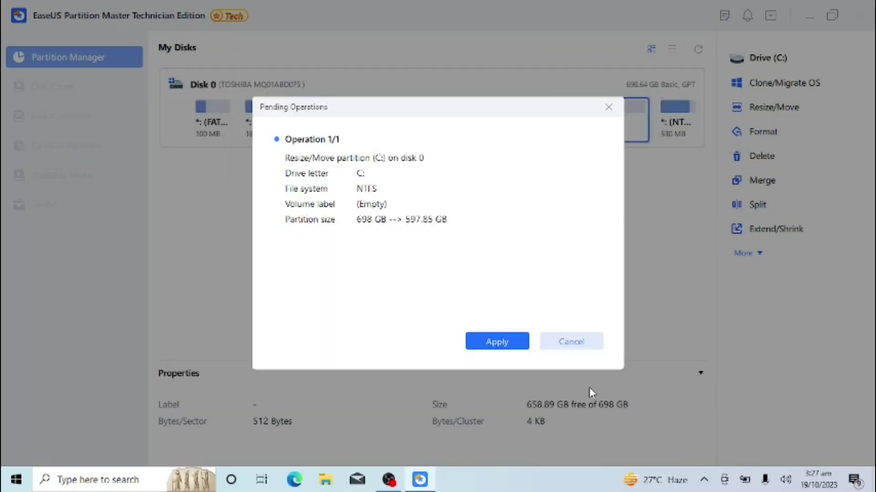
{"action": "left_click", "coordinate": [505, 344]}
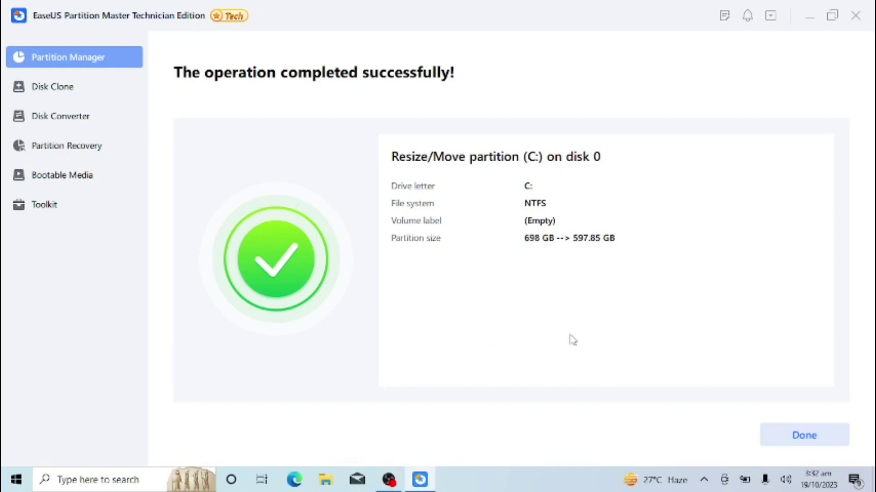
{"action": "left_click", "coordinate": [804, 435]}
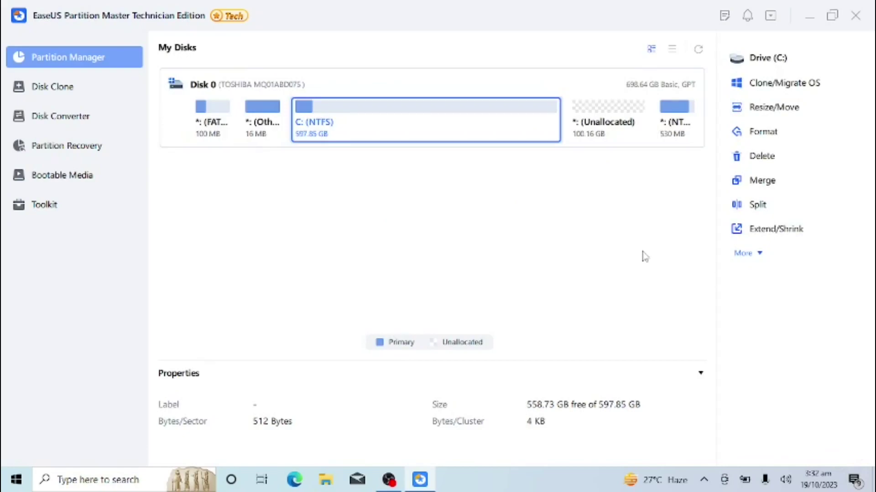
Step: Set up a new primary NTFS partition in the unallocated space with size 100.16 GB, drive letter D: and 4 KB clusters
{"action": "left_click", "coordinate": [588, 139]}
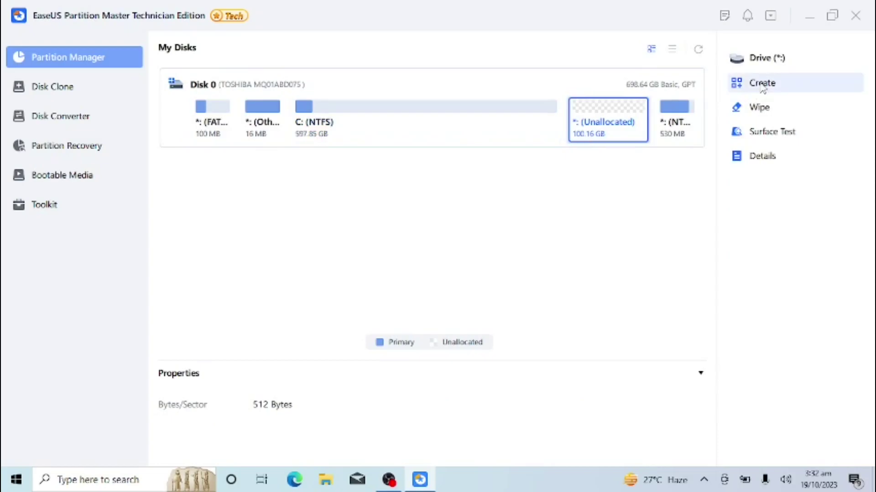
{"action": "left_click", "coordinate": [762, 84]}
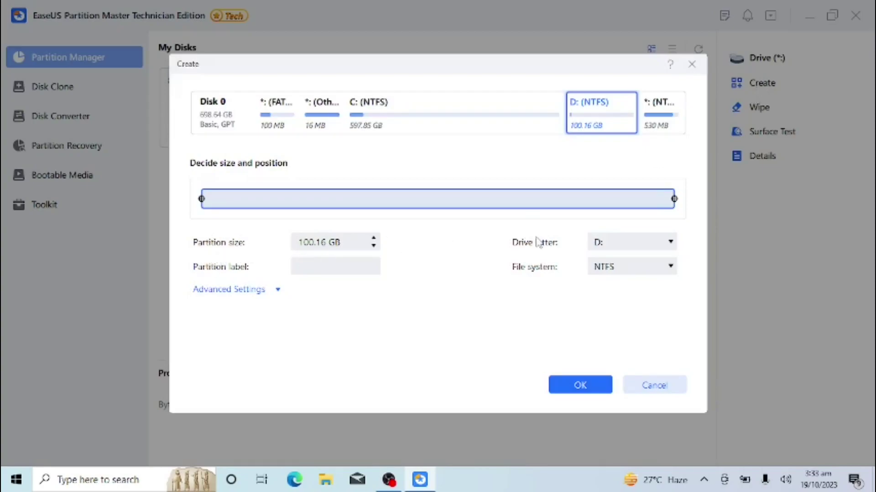
{"action": "left_click", "coordinate": [673, 242]}
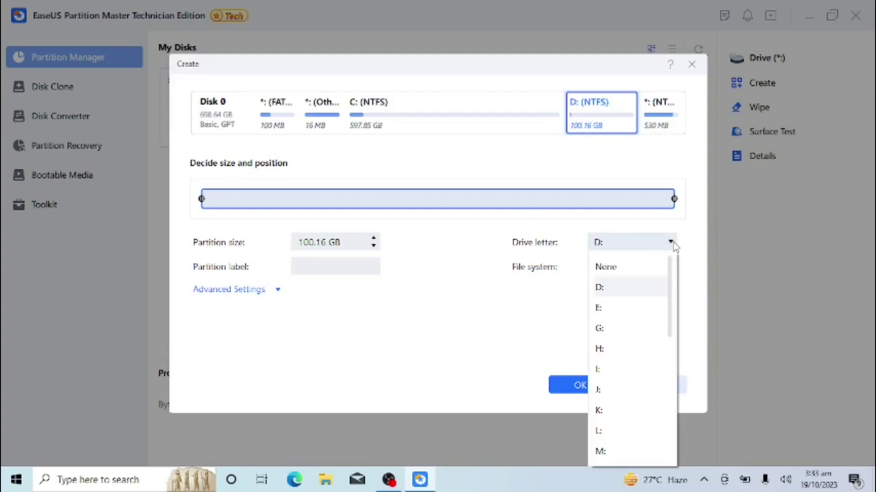
{"action": "left_click", "coordinate": [673, 242]}
{"action": "left_click", "coordinate": [672, 268]}
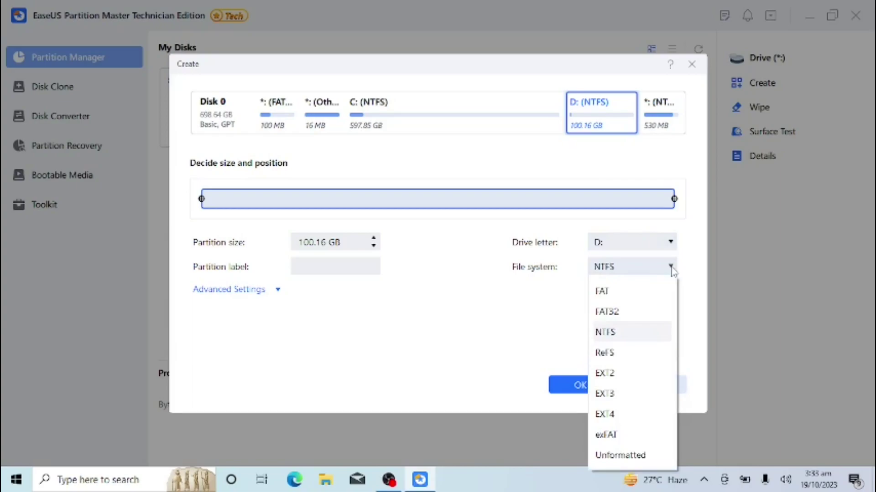
{"action": "left_click", "coordinate": [672, 269]}
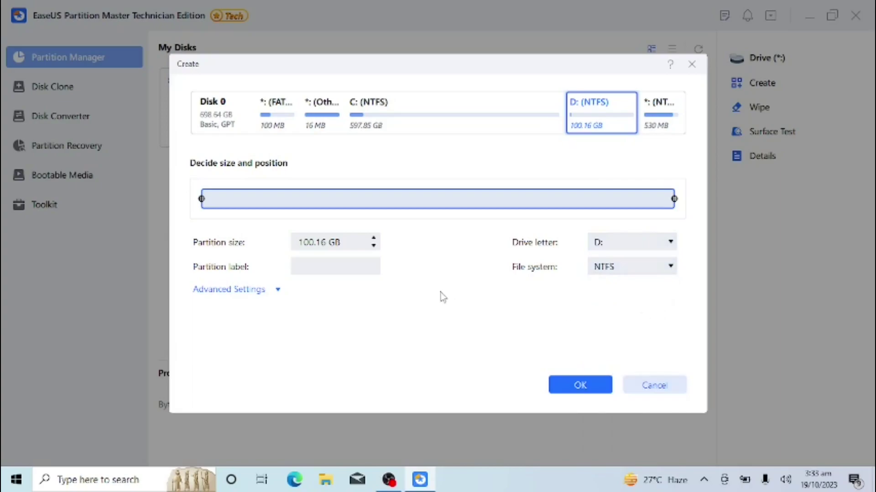
{"action": "left_click", "coordinate": [278, 292]}
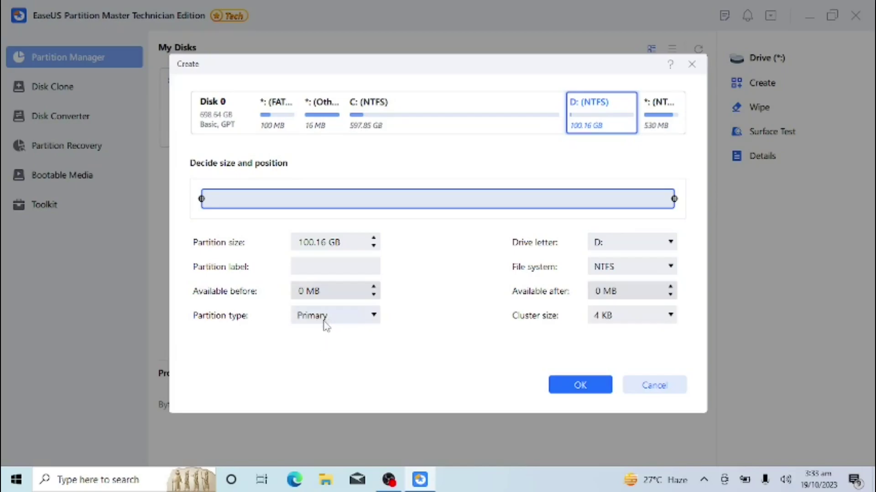
{"action": "left_click", "coordinate": [568, 389]}
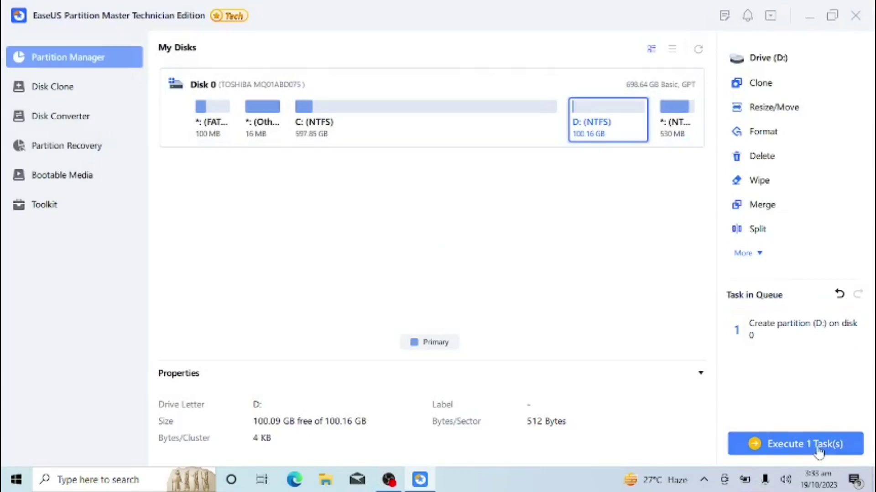
Step: Execute the queued task that creates partition D:, dismiss the AutoPlay notification and return to the disk overview
{"action": "left_click", "coordinate": [816, 448]}
{"action": "left_click", "coordinate": [504, 343]}
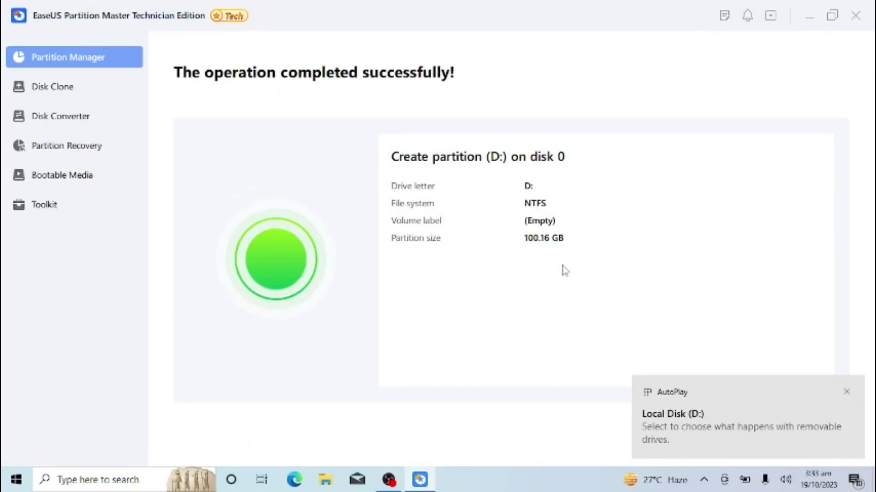
{"action": "left_click", "coordinate": [846, 392]}
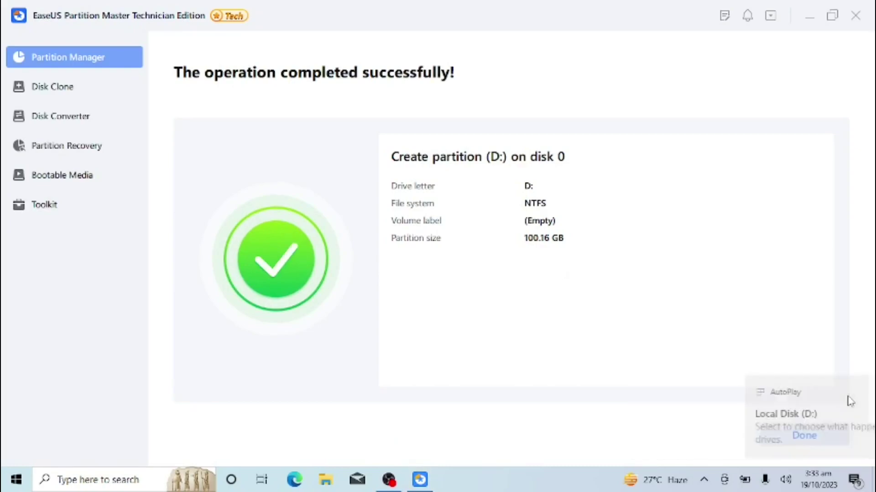
{"action": "left_click", "coordinate": [823, 435]}
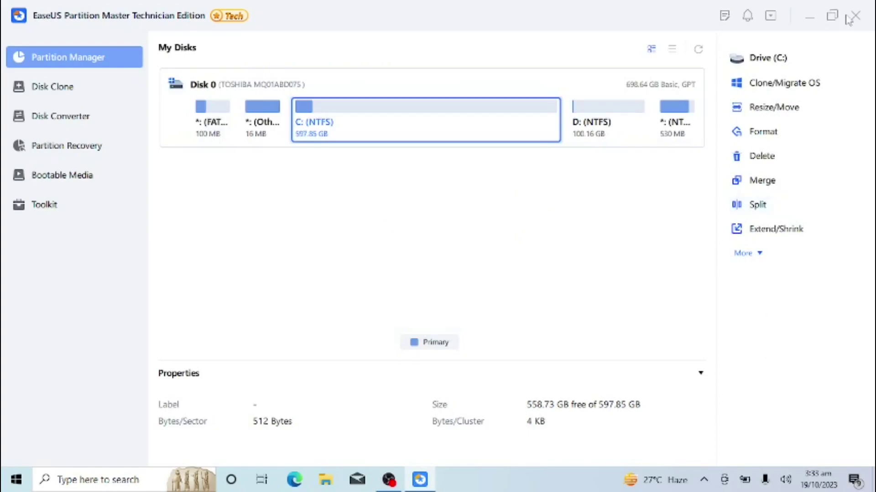
Step: Close EaseUS Partition Master and check This PC in File Explorer for the new Local Disk (D:)
{"action": "left_click", "coordinate": [863, 24]}
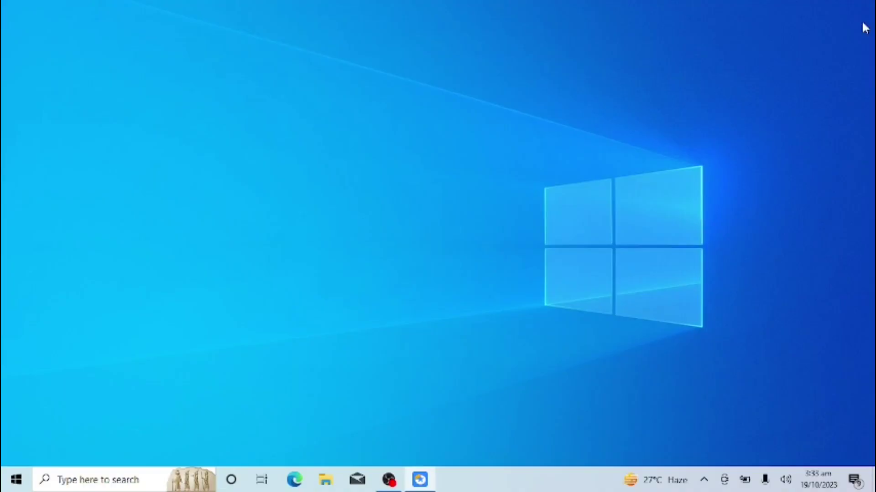
{"action": "left_click", "coordinate": [327, 485]}
{"action": "left_click", "coordinate": [49, 240]}
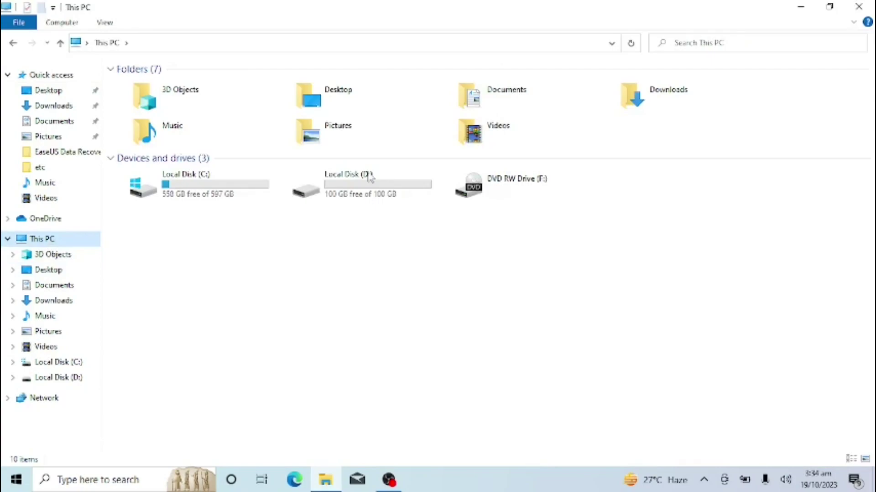
Step: Open Local Disk (D:) to inspect its contents, return to This PC and clear the drive selection
{"action": "double_click", "coordinate": [348, 193]}
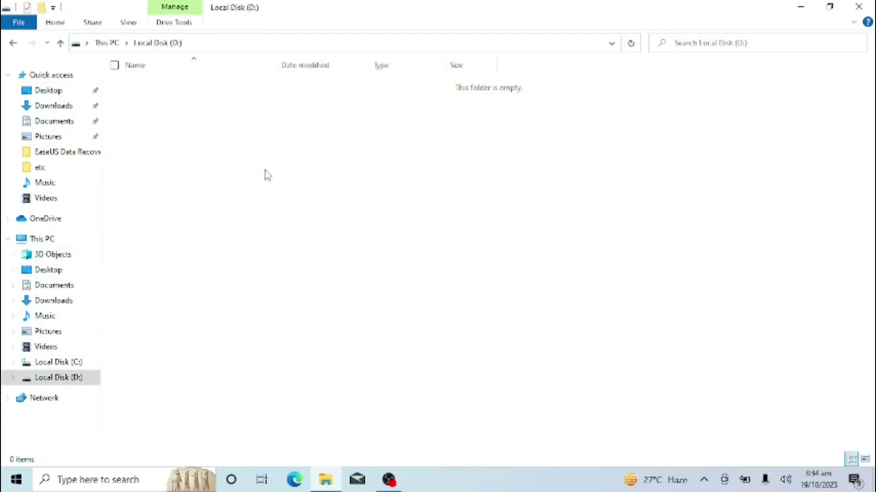
{"action": "key", "text": "alt+Left"}
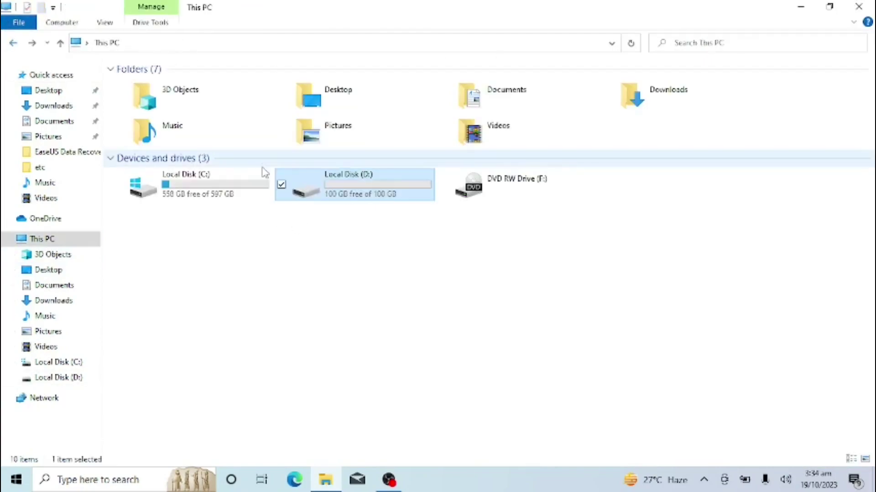
{"action": "left_click", "coordinate": [392, 264]}
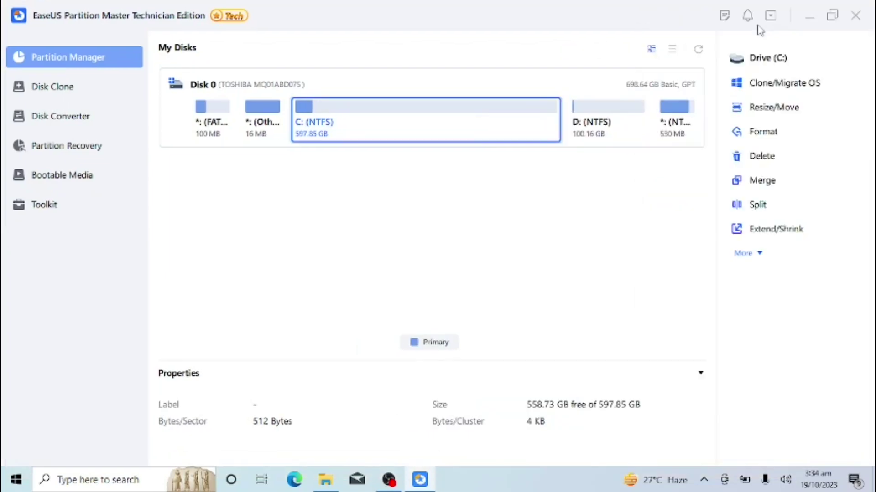
Step: In EaseUS Partition Master, queue the deletion of partition D: on Disk 0 and confirm it
{"action": "left_click", "coordinate": [602, 132]}
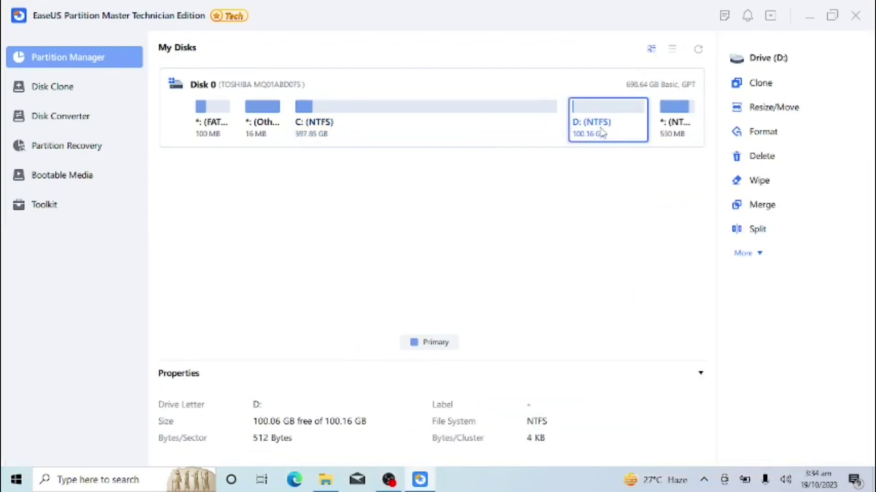
{"action": "left_click", "coordinate": [761, 157]}
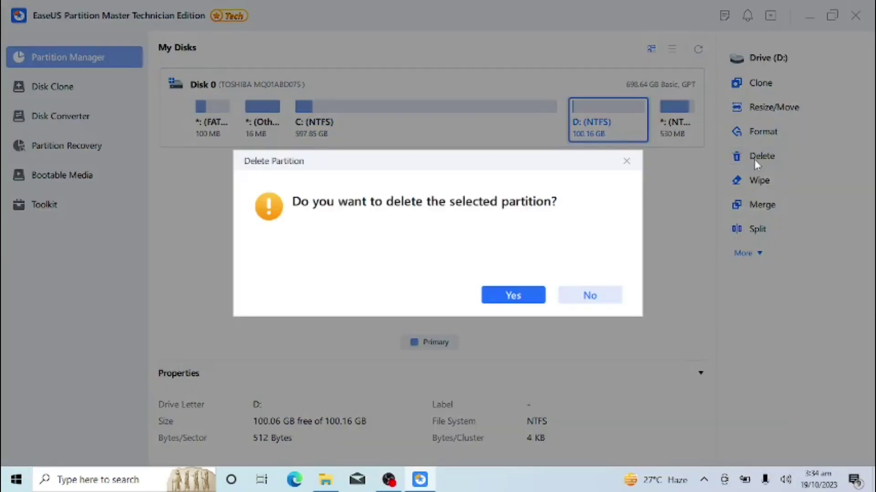
{"action": "left_click", "coordinate": [513, 295]}
Step: Select partition C:, look through its available operations, and execute the queued deletion of D: through to completion
{"action": "left_click", "coordinate": [416, 127]}
{"action": "scroll", "coordinate": [859, 199], "scroll_direction": "down", "scroll_amount": 3}
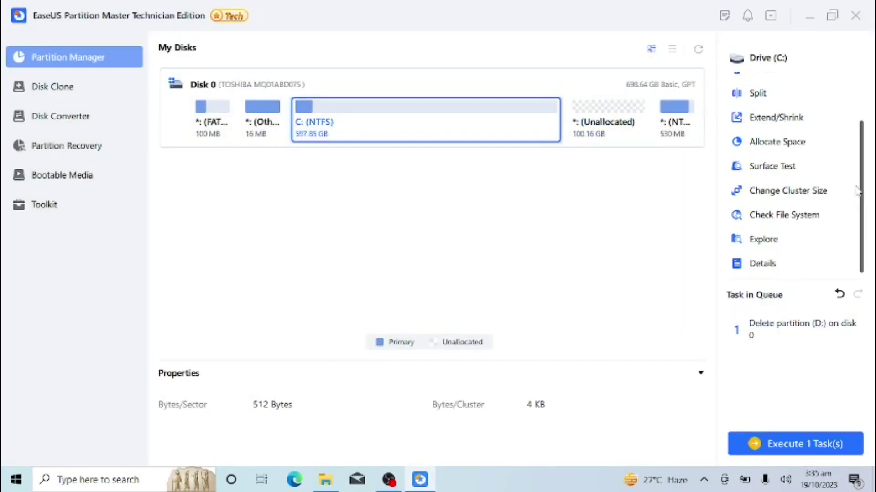
{"action": "scroll", "coordinate": [853, 143], "scroll_direction": "up", "scroll_amount": 3}
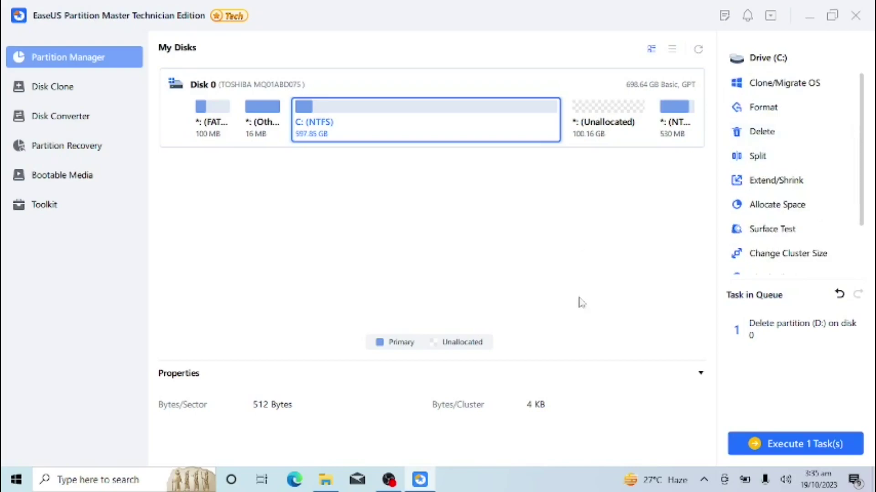
{"action": "left_click", "coordinate": [774, 453]}
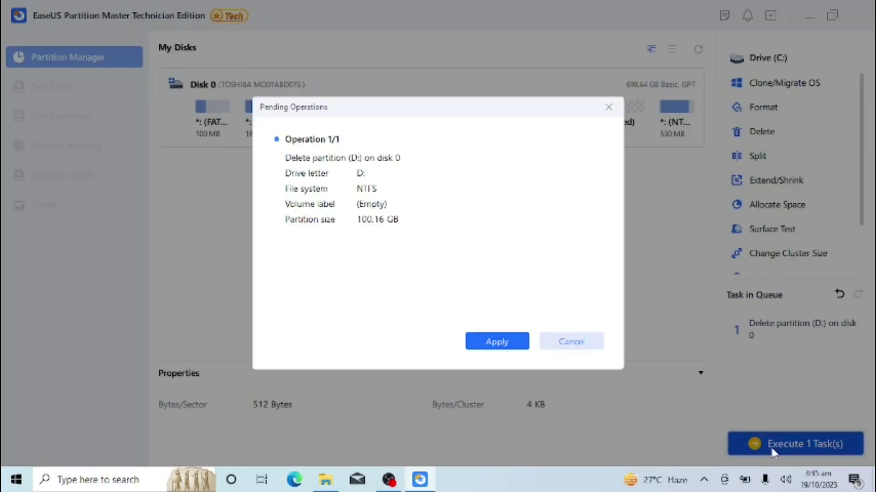
{"action": "left_click", "coordinate": [500, 346]}
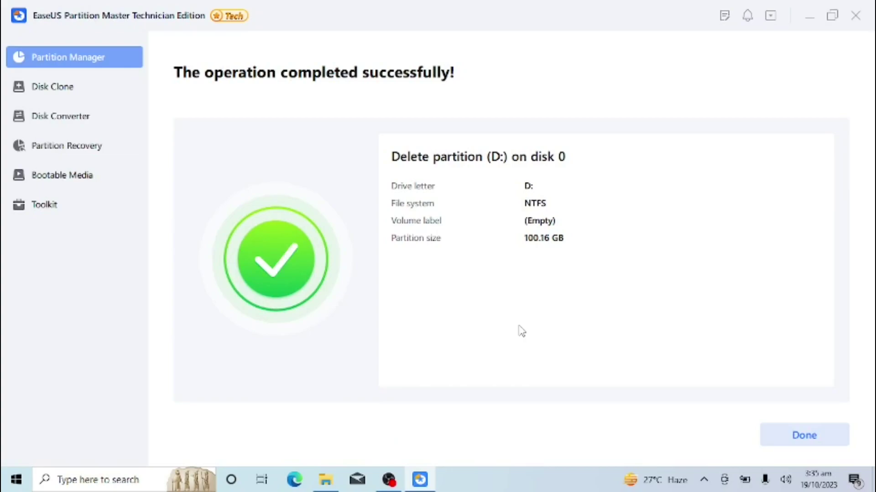
{"action": "left_click", "coordinate": [783, 440]}
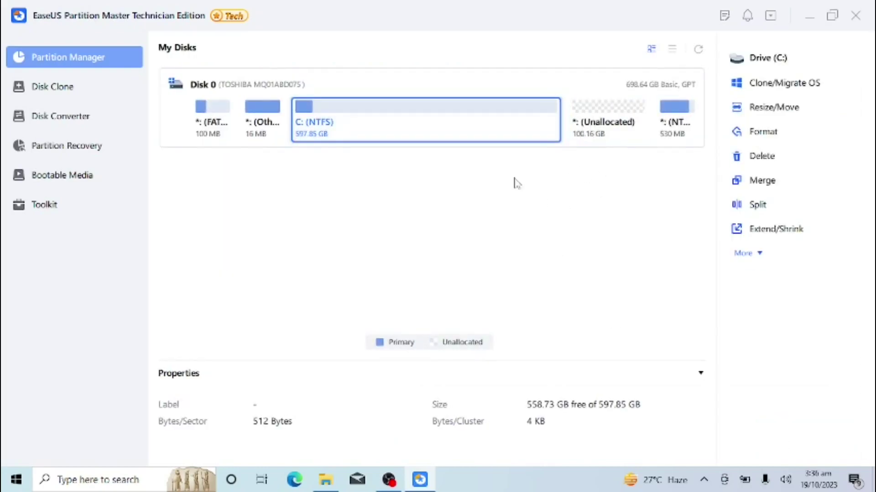
Step: Extend partition C: over the adjacent unallocated space to 698.01 GB and apply the pending resize through to completion
{"action": "left_click", "coordinate": [770, 109]}
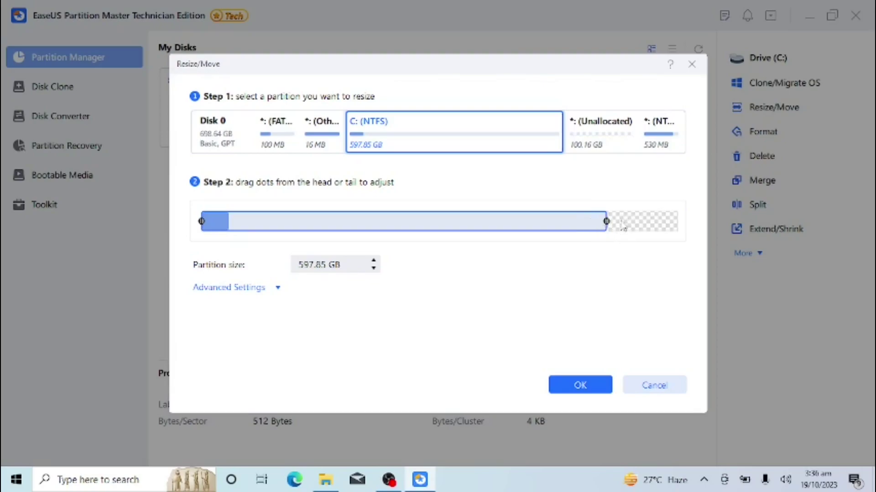
{"action": "left_click_drag", "start_coordinate": [605, 221], "coordinate": [685, 224]}
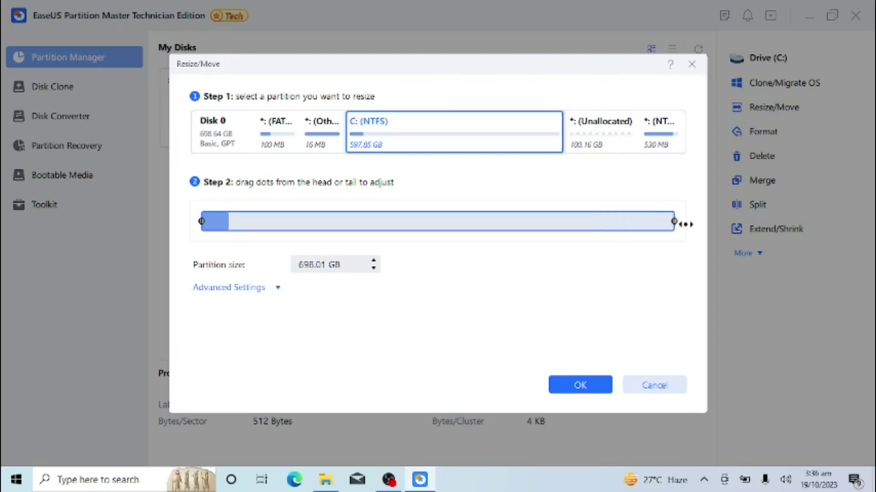
{"action": "left_click", "coordinate": [589, 386]}
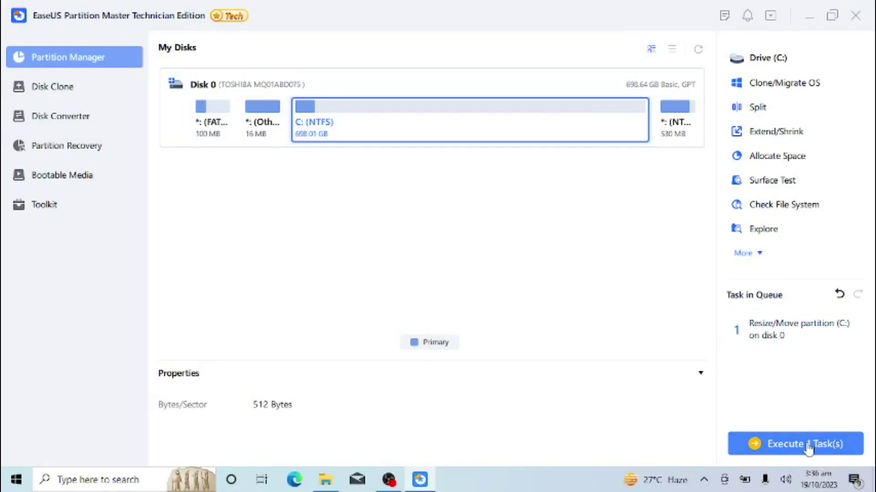
{"action": "left_click", "coordinate": [807, 446]}
{"action": "left_click", "coordinate": [498, 343]}
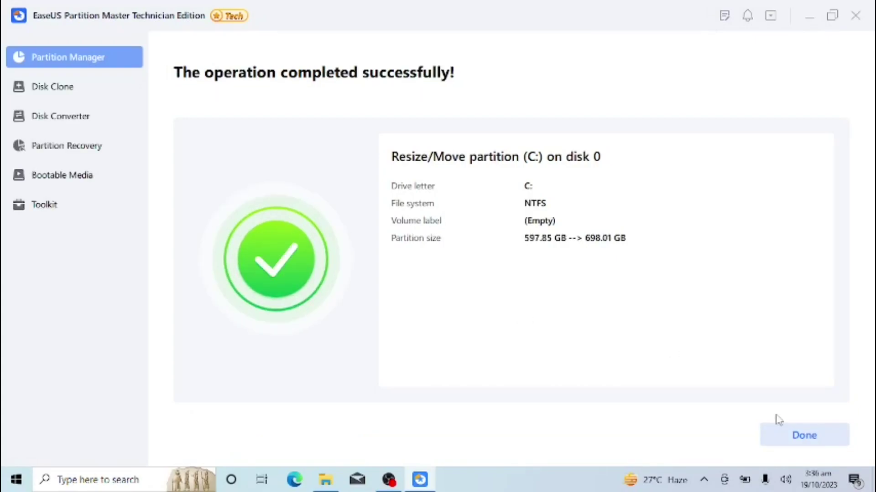
{"action": "left_click", "coordinate": [793, 434]}
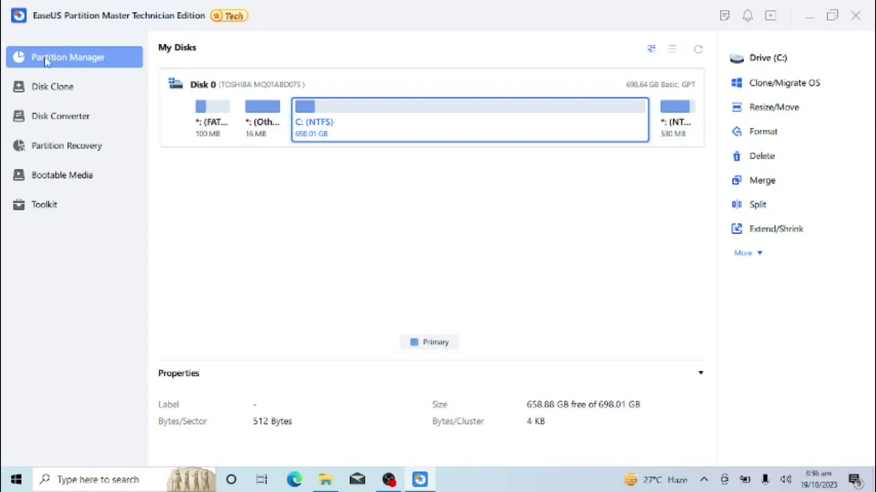
Step: Open the Disk Clone feature
{"action": "left_click", "coordinate": [58, 88]}
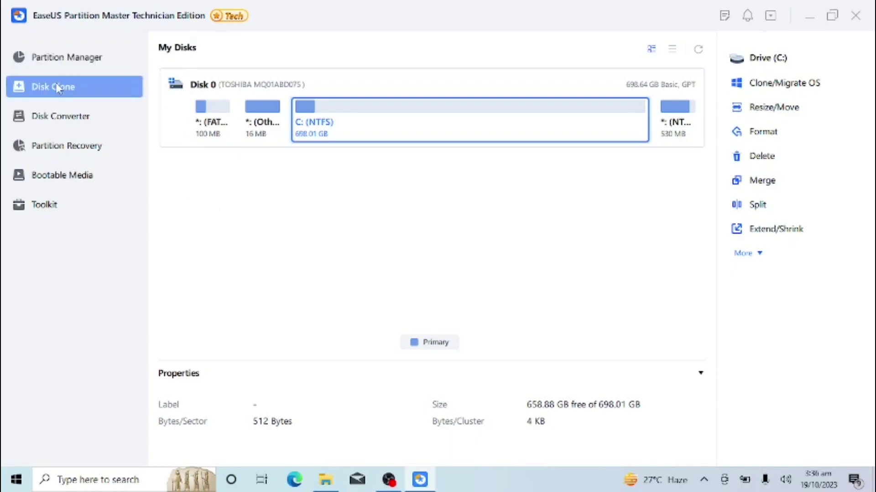